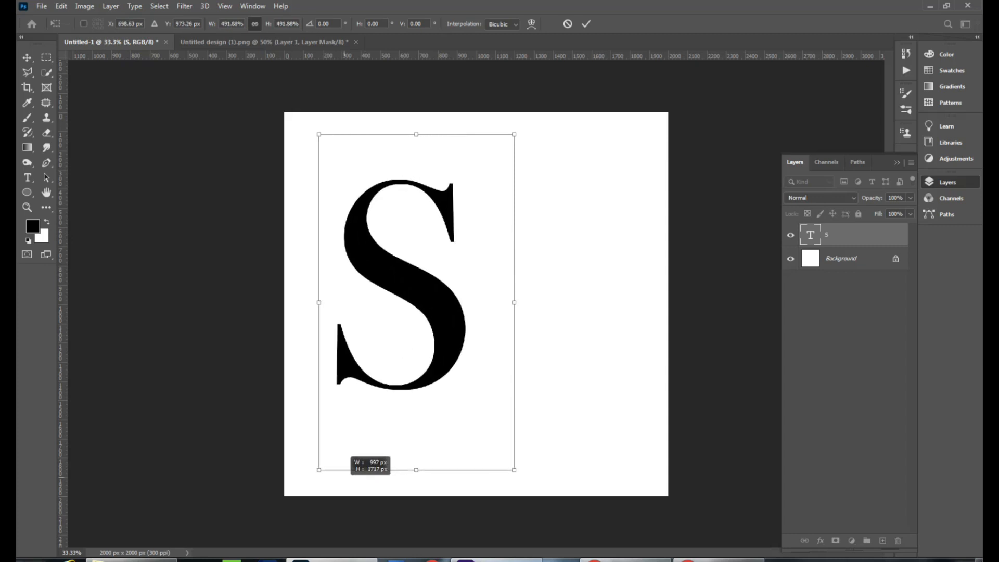
Step: Move the S letter to the centre of the canvas and commit the transform
left_click_drag(440, 302, 509, 310)
key("Return")
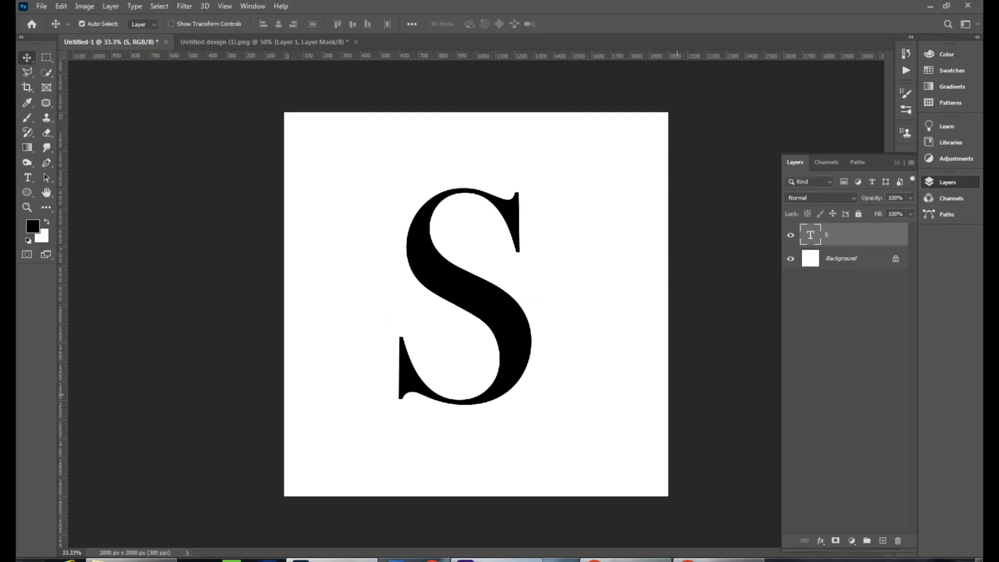
Step: Open the S text layer's blending options, enable Inner Shadow, add a second Inner Shadow and increase its distance
right_click(854, 235)
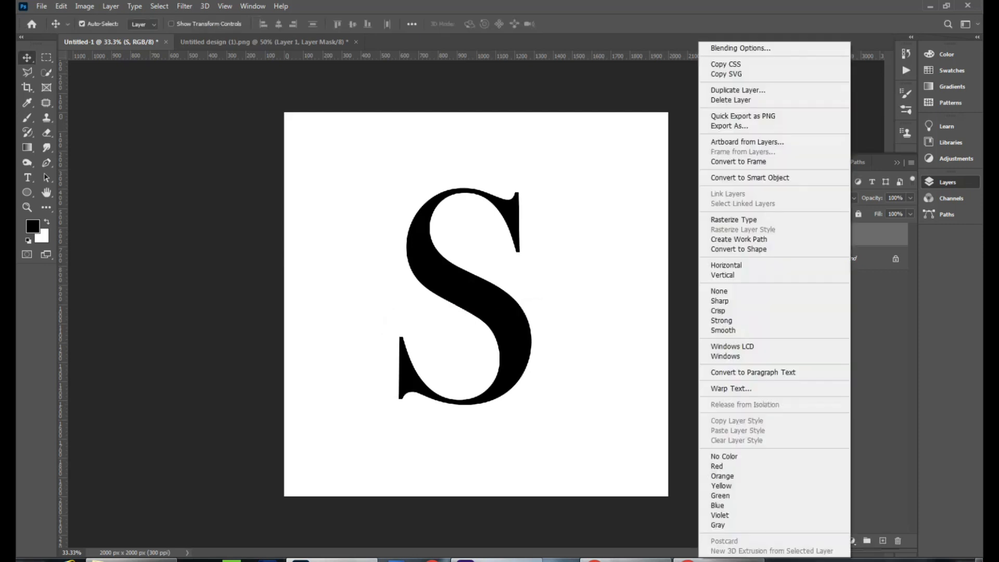
left_click(781, 48)
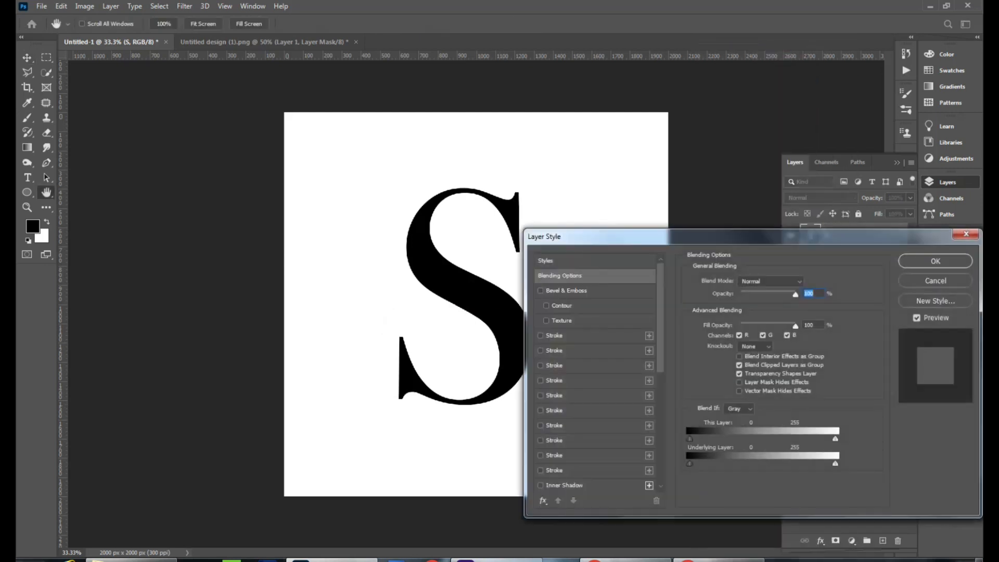
scroll(597, 373, "down", 6)
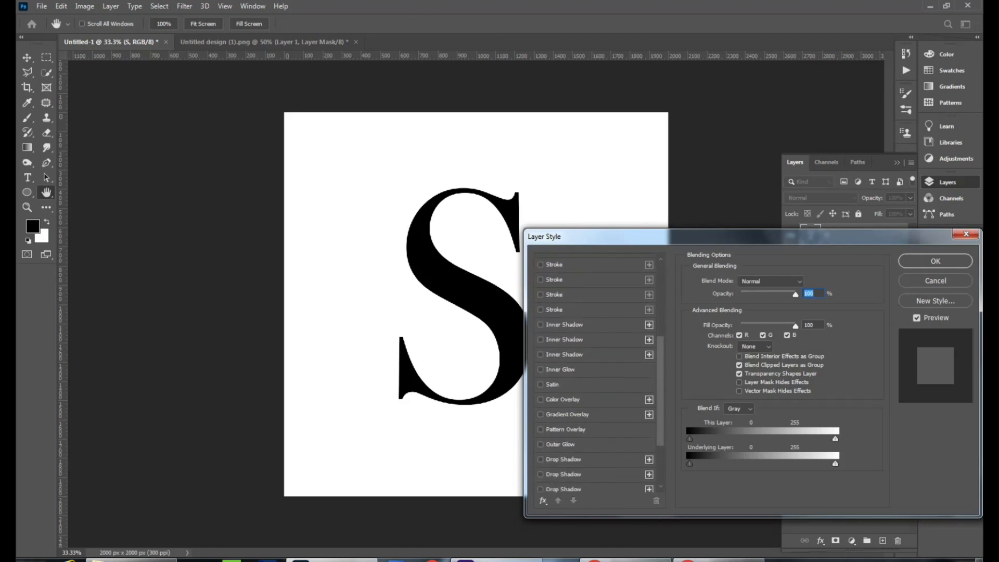
left_click(541, 325)
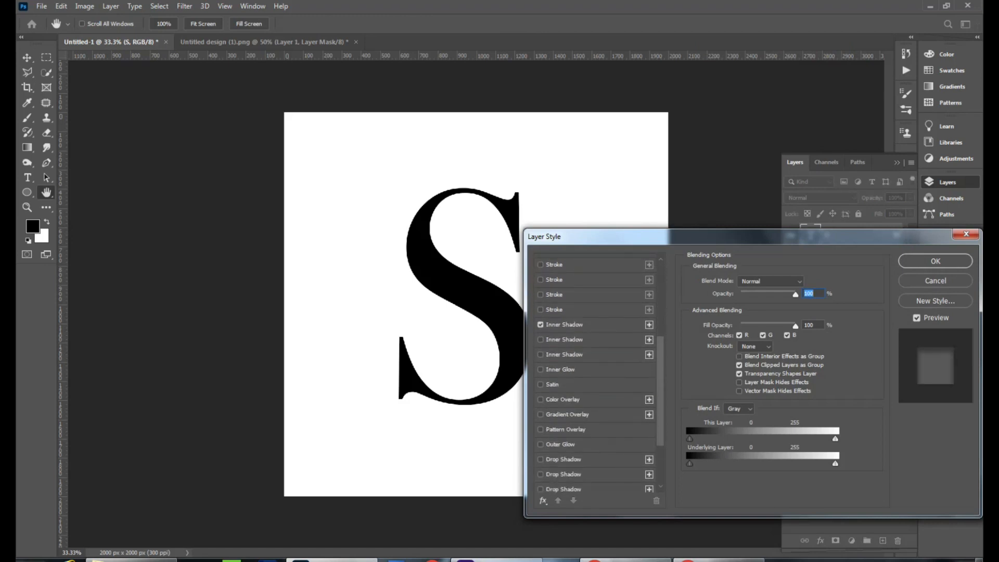
left_click(649, 324)
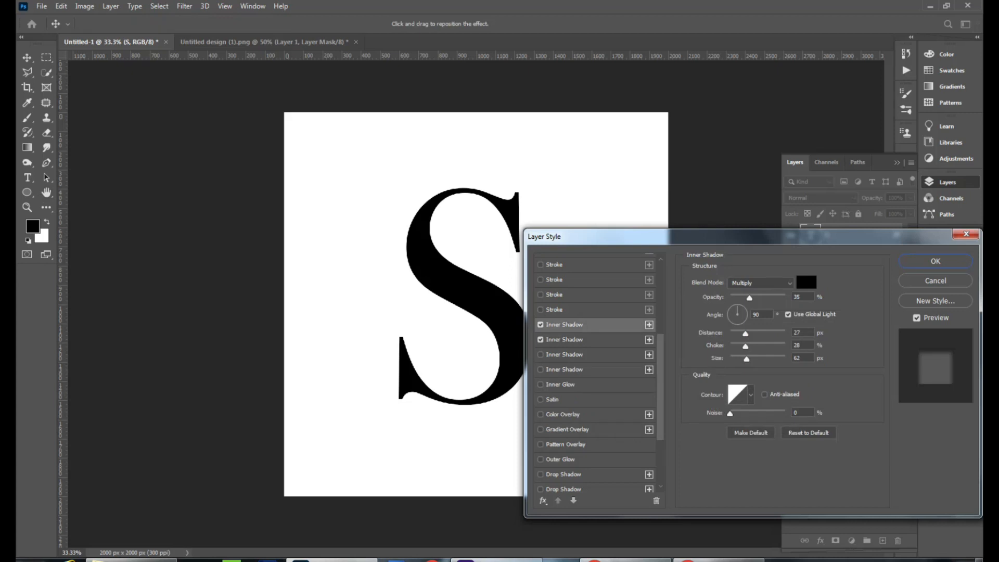
left_click_drag(745, 333, 756, 333)
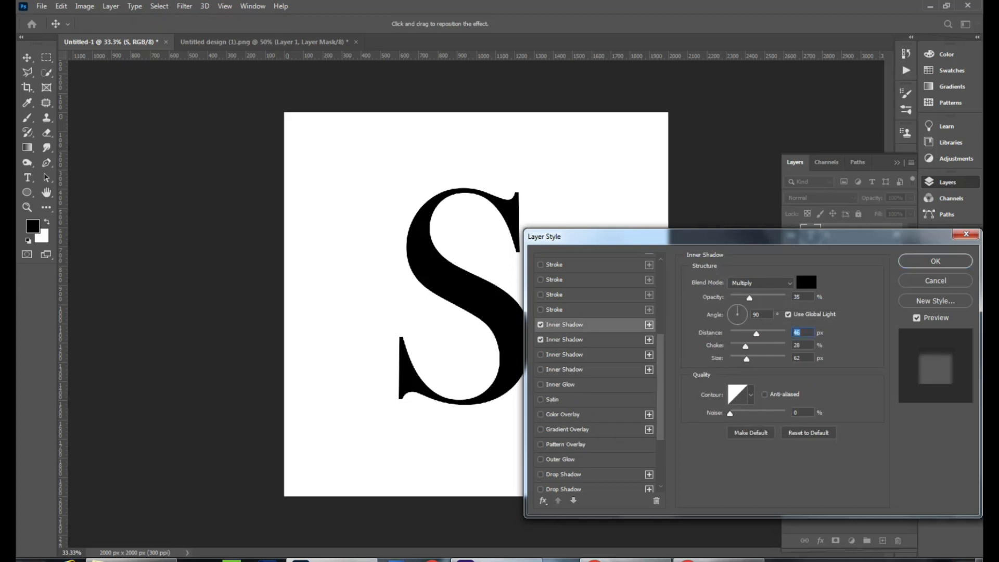
Step: Enable Bevel & Emboss on the S text layer and apply the layer style
scroll(596, 375, "down", 6)
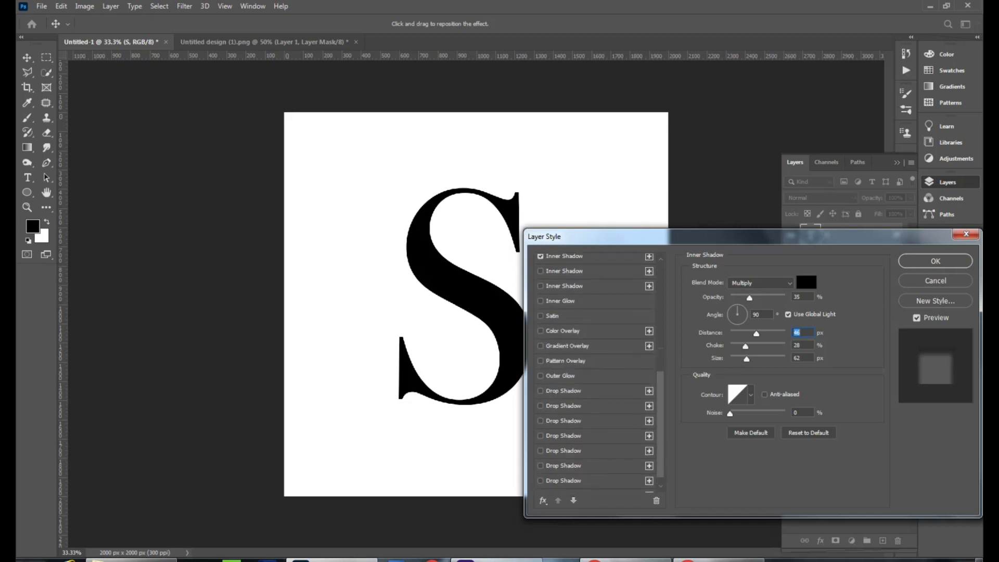
scroll(595, 374, "up", 6)
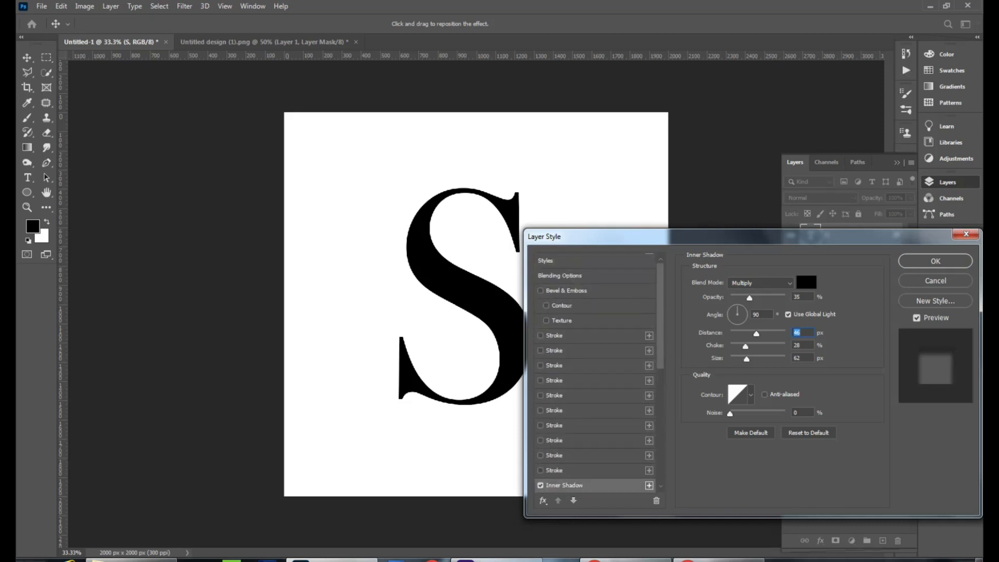
left_click(541, 291)
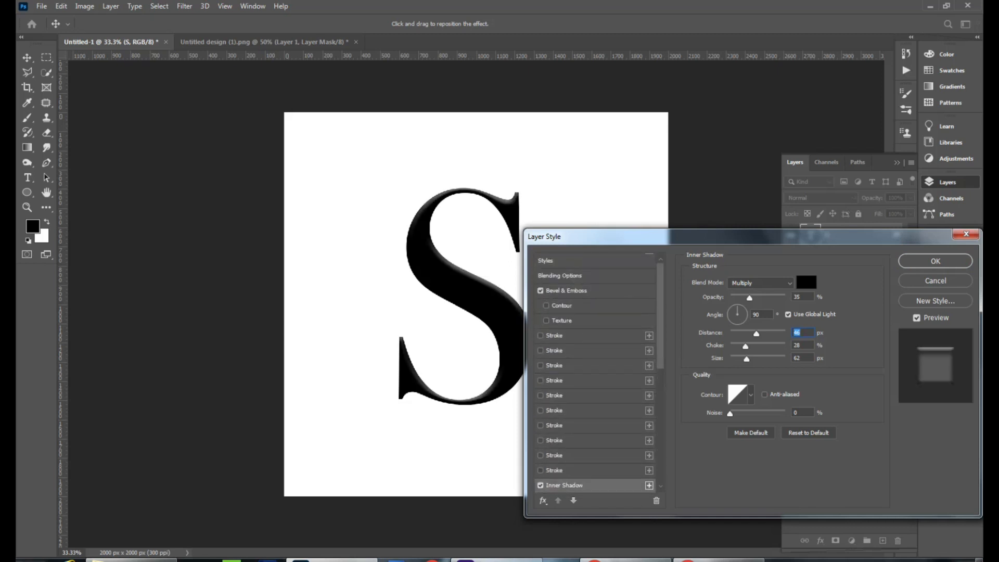
left_click(935, 261)
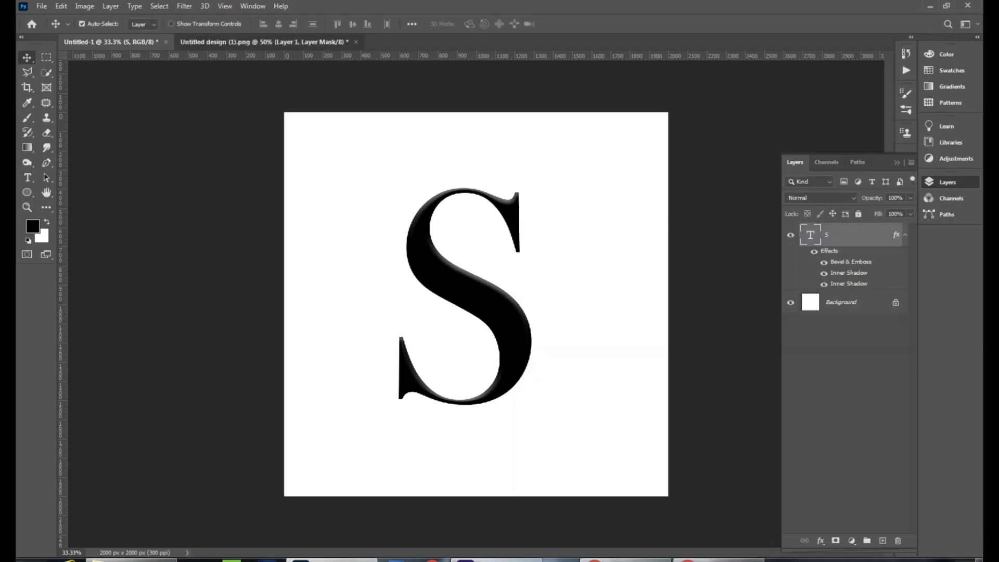
Step: Bring the woman's portrait from the other document into this one, then scale and rotate it over the S
left_click(263, 41)
left_click_drag(571, 321, 505, 321)
key("ctrl+t")
left_click_drag(620, 423, 680, 414)
left_click_drag(516, 357, 520, 373)
key("Return")
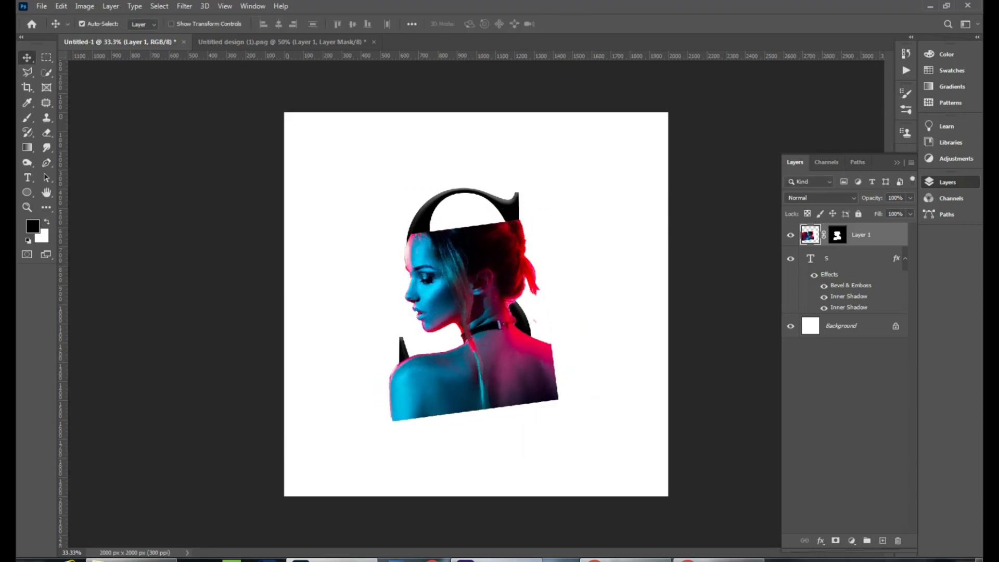
Step: Clip the portrait layer to the S text layer with a clipping mask
right_click(877, 234)
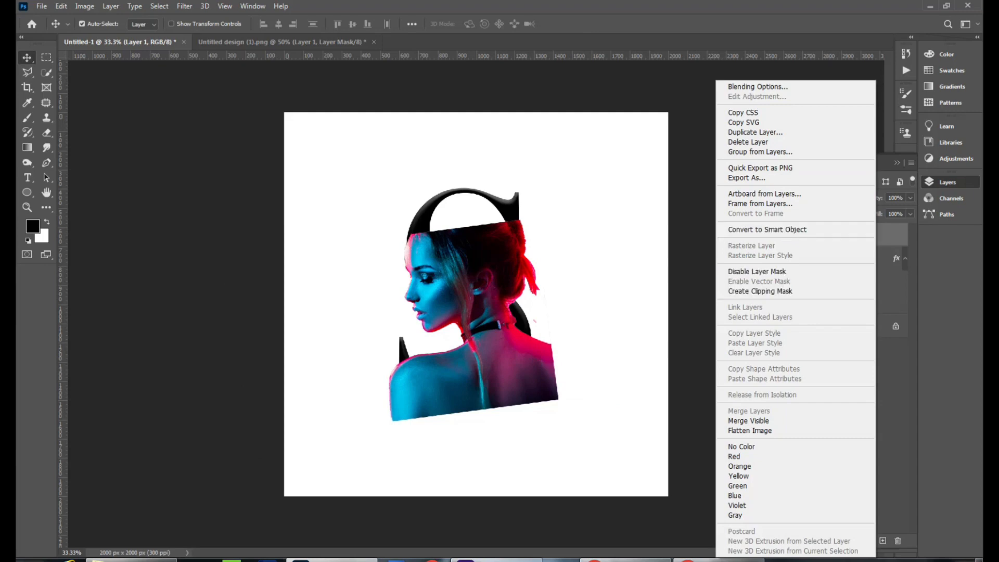
key("Escape")
right_click(850, 235)
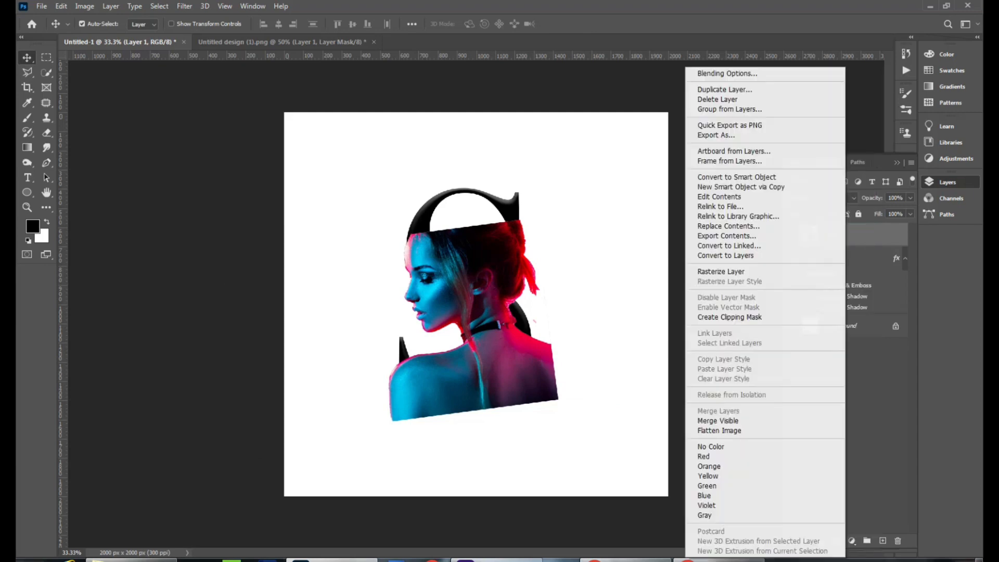
left_click(755, 317)
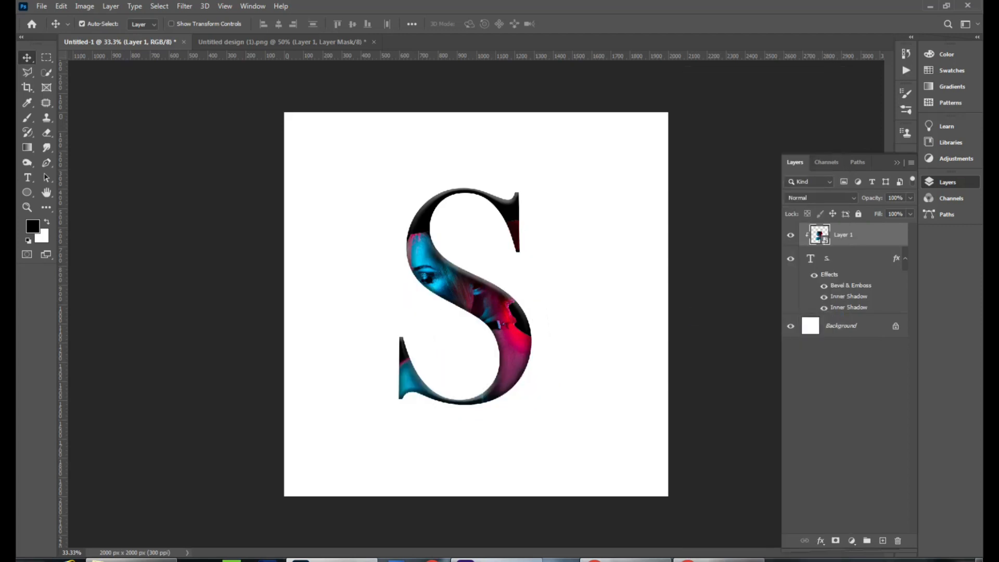
Step: Duplicate the portrait layer and add a layer mask to the copy
key("ctrl+j")
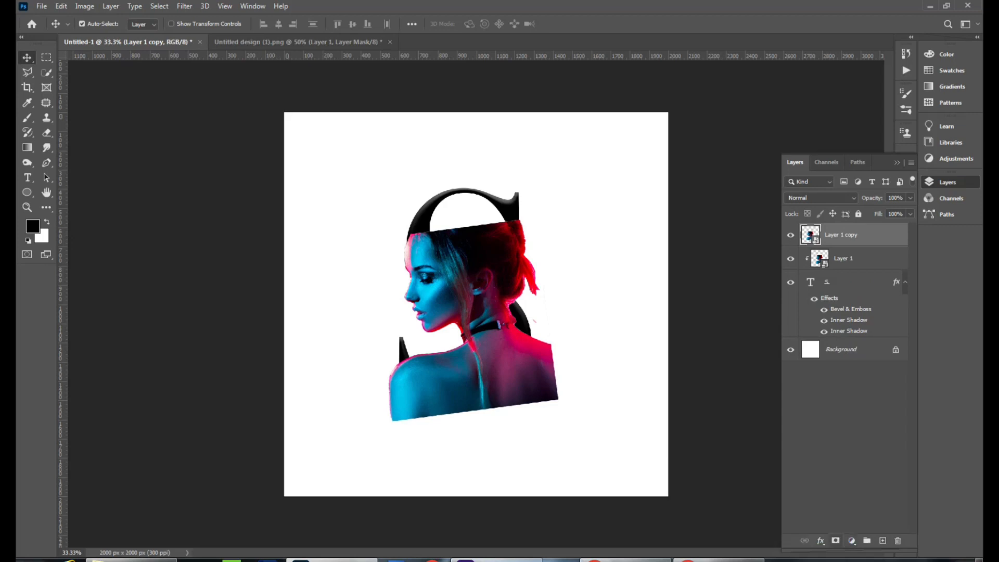
left_click(836, 541)
Step: Load the S letter as a selection and invert it
left_click(811, 282, "ctrl")
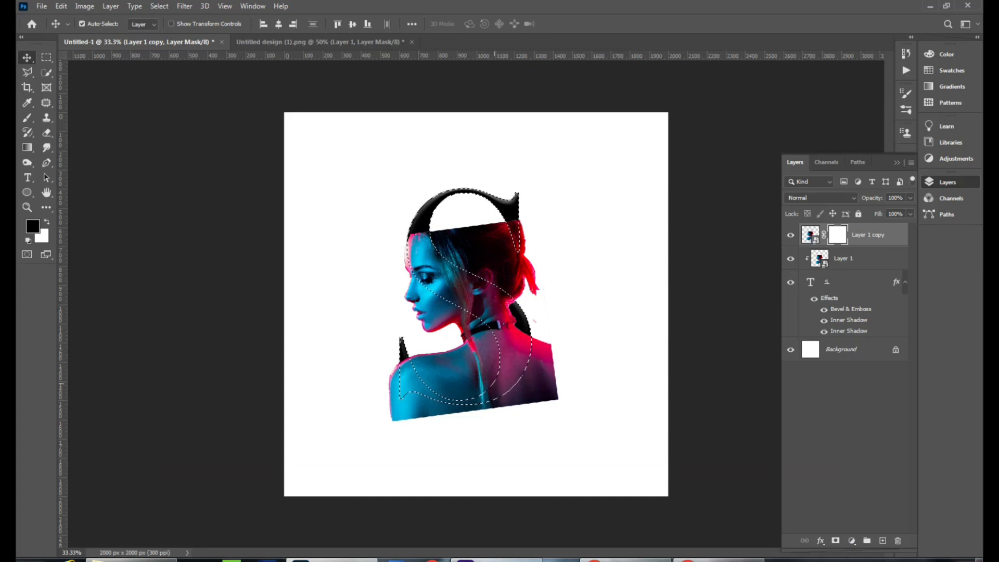
left_click(159, 7)
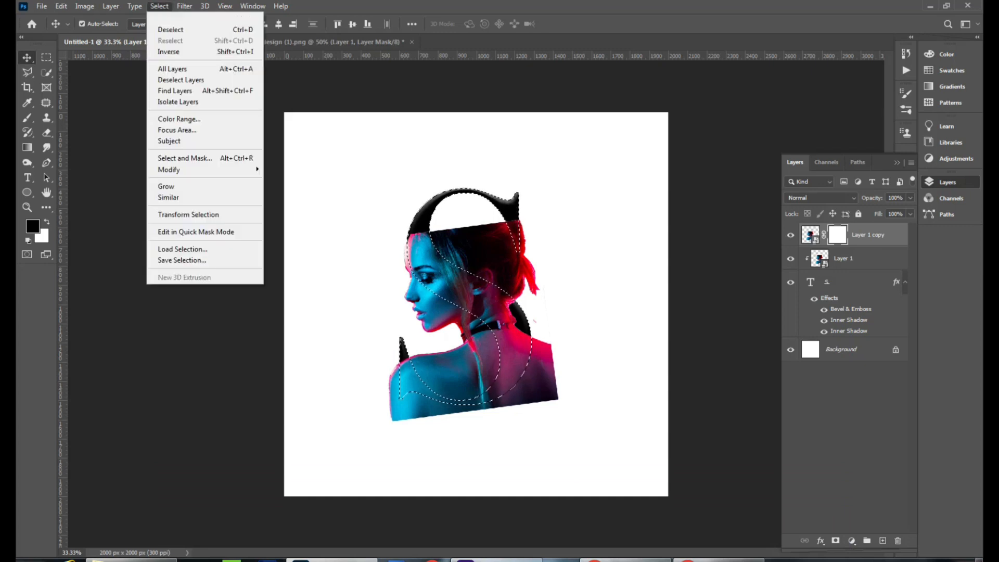
left_click(169, 52)
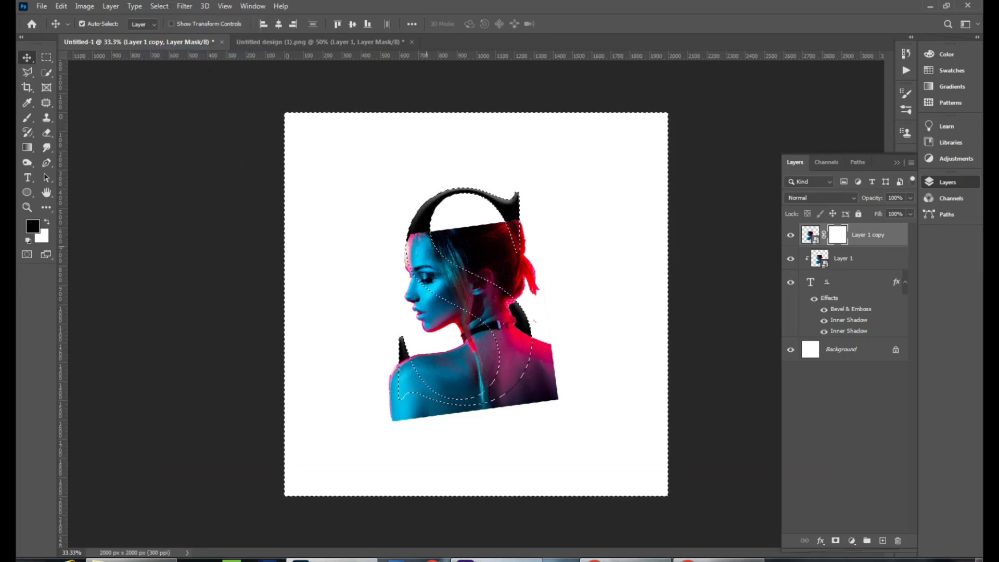
Step: Try painting the mask's lower edge with a 300 px brush, then undo the stroke
key("b")
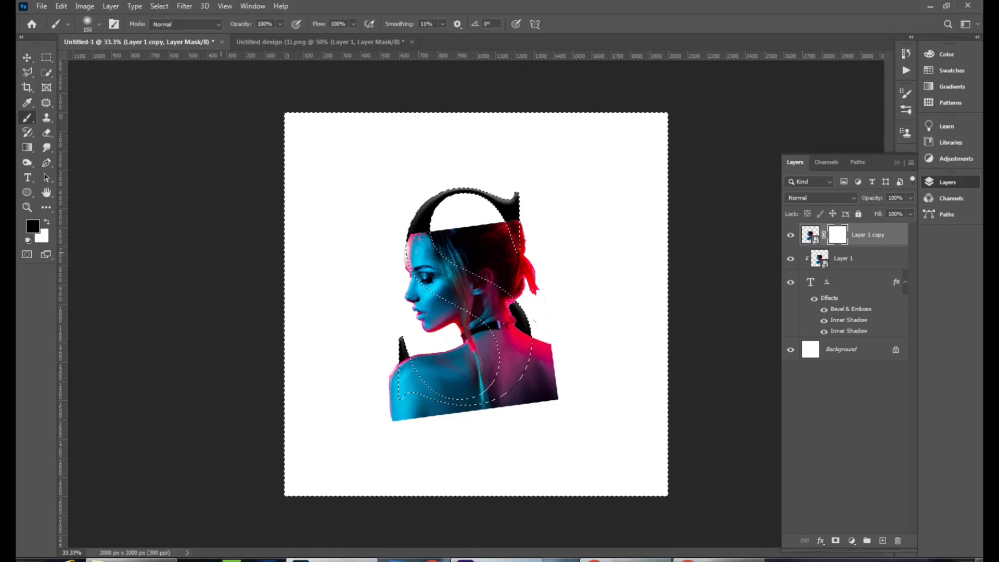
key("bracketright")
key("bracketright")
key("bracketright")
key("bracketright")
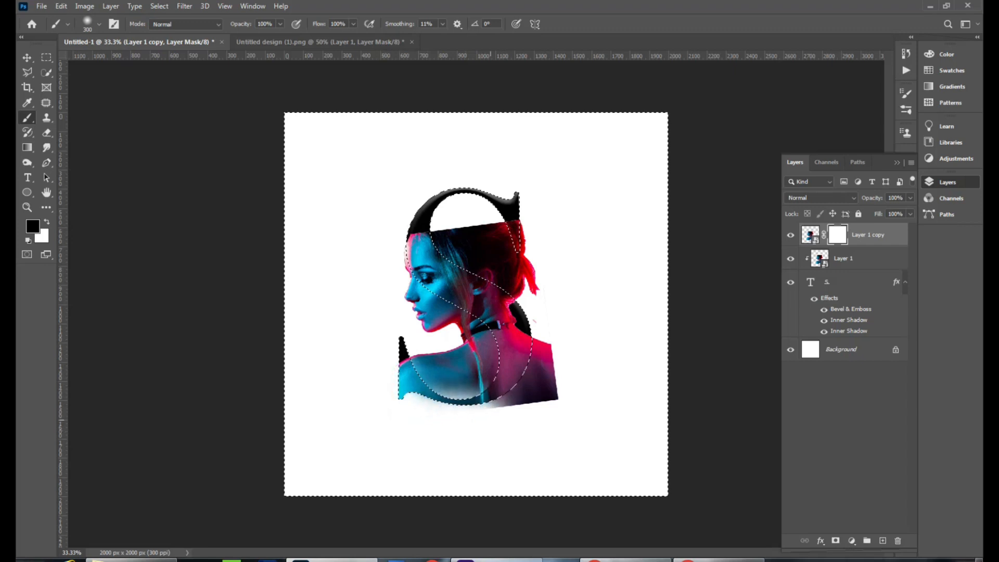
left_click_drag(491, 421, 522, 416)
key("ctrl+z")
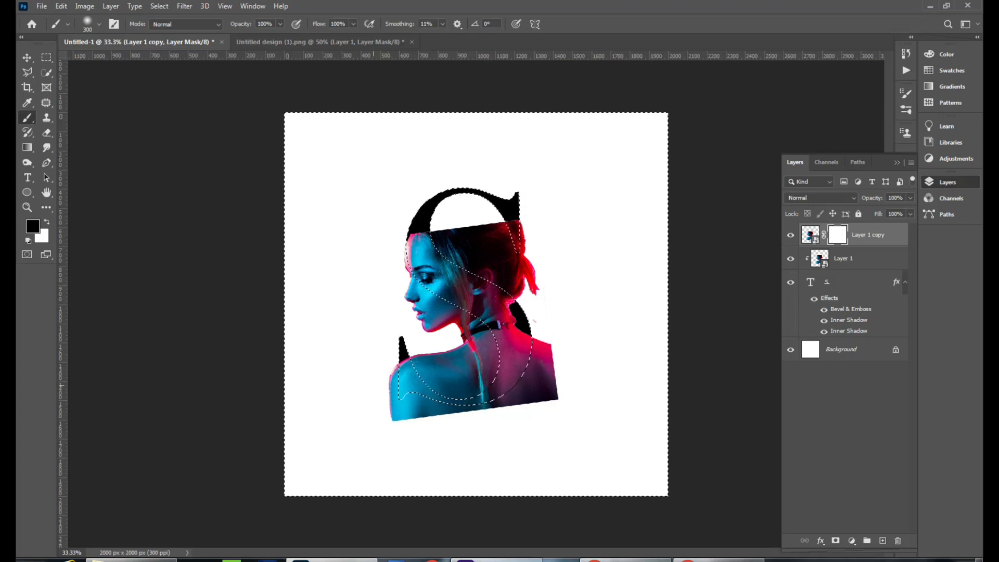
Step: Paint black on the copy's mask with a 175–200 px brush to hide the portrait outside the S, keeping the head visible
key("bracketleft")
key("bracketleft")
key("bracketleft")
left_click_drag(381, 365, 386, 431)
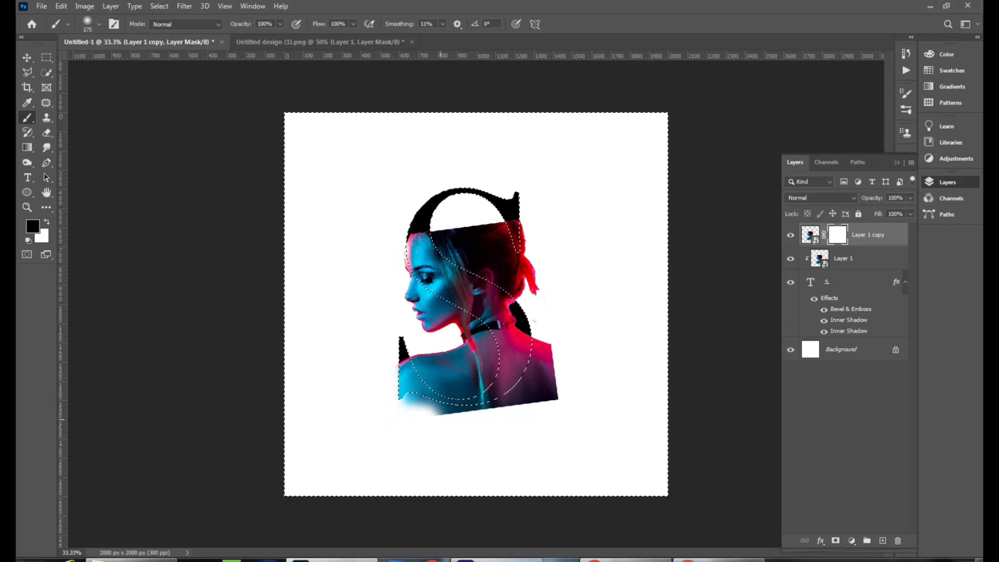
mouse_move(464, 420)
left_mouse_down()
mouse_move(411, 416)
mouse_move(440, 416)
mouse_move(433, 423)
left_mouse_up()
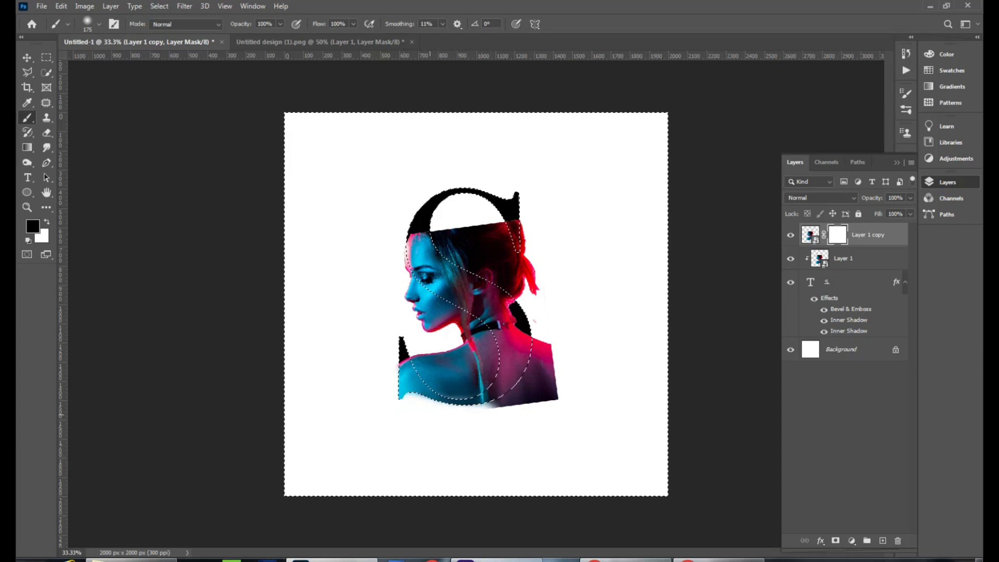
mouse_move(466, 357)
left_mouse_down()
mouse_move(487, 359)
mouse_move(469, 358)
left_mouse_up()
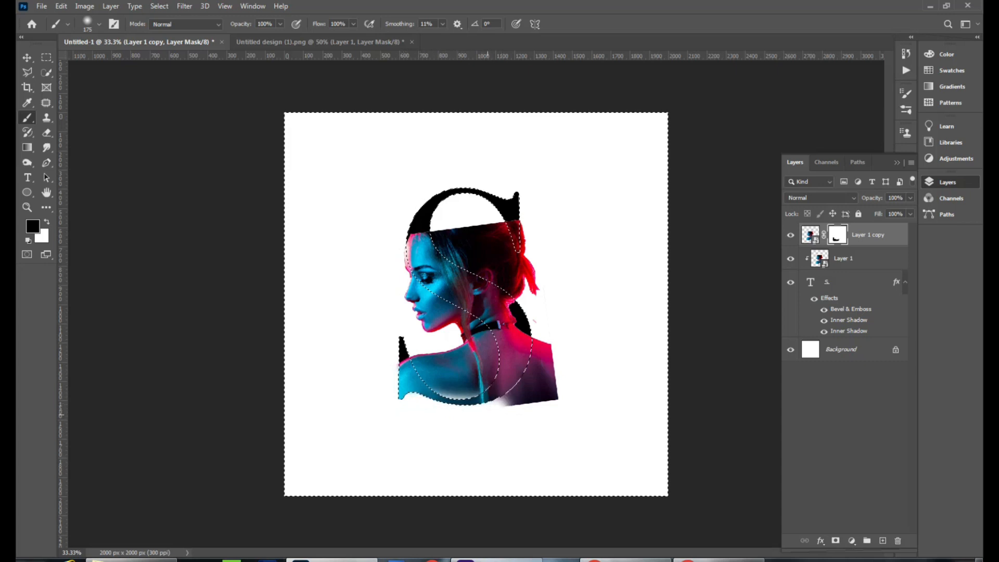
key("ctrl+z")
mouse_move(384, 425)
left_mouse_down()
mouse_move(458, 423)
mouse_move(376, 408)
mouse_move(492, 418)
mouse_move(382, 401)
mouse_move(380, 372)
mouse_move(385, 410)
mouse_move(461, 416)
mouse_move(521, 398)
mouse_move(477, 403)
mouse_move(542, 402)
mouse_move(548, 332)
mouse_move(542, 374)
mouse_move(486, 398)
mouse_move(543, 367)
left_mouse_up()
key("bracketleft")
key("bracketleft")
key("bracketleft")
key("bracketright")
key("bracketright")
key("bracketright")
key("bracketright")
mouse_move(564, 319)
left_mouse_down()
mouse_move(535, 289)
mouse_move(517, 227)
mouse_move(533, 287)
mouse_move(504, 218)
mouse_move(534, 273)
mouse_move(522, 271)
mouse_move(531, 289)
mouse_move(481, 261)
mouse_move(527, 284)
mouse_move(443, 208)
mouse_move(461, 255)
mouse_move(436, 245)
mouse_move(479, 321)
left_mouse_up()
mouse_move(467, 254)
left_mouse_down()
mouse_move(479, 200)
mouse_move(439, 208)
mouse_move(463, 229)
left_mouse_up()
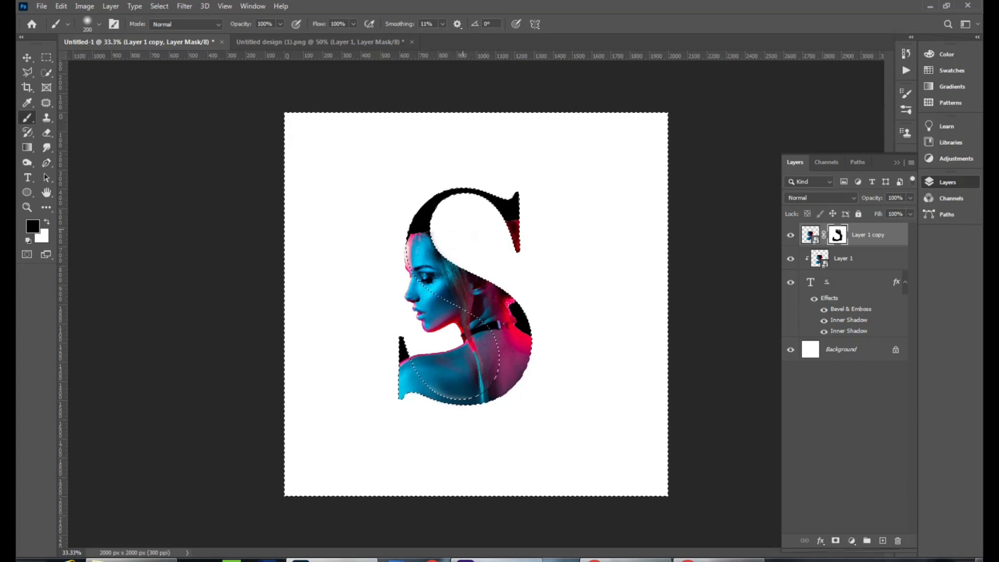
Step: Deselect the inverted S selection
key("ctrl+d")
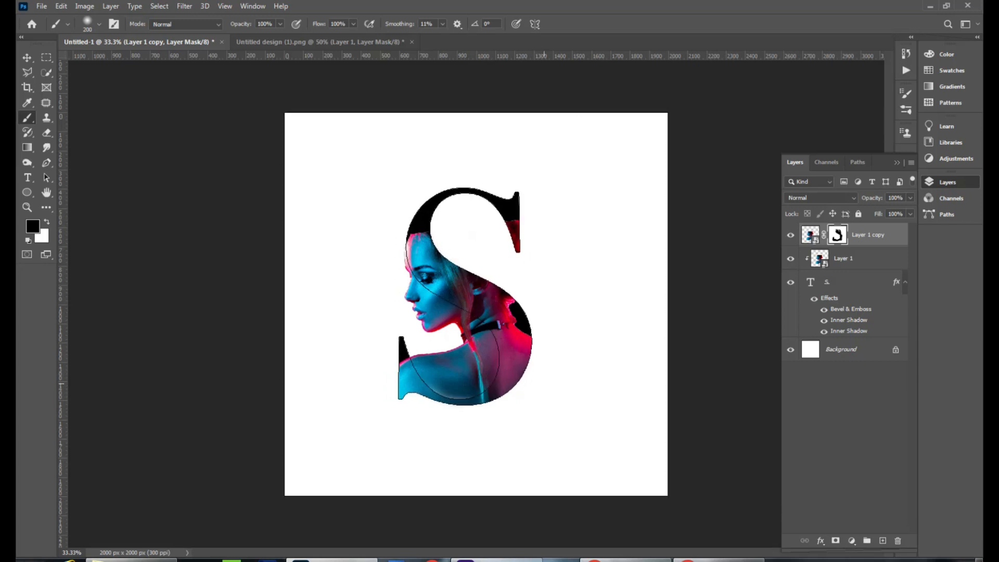
key("ctrl+z")
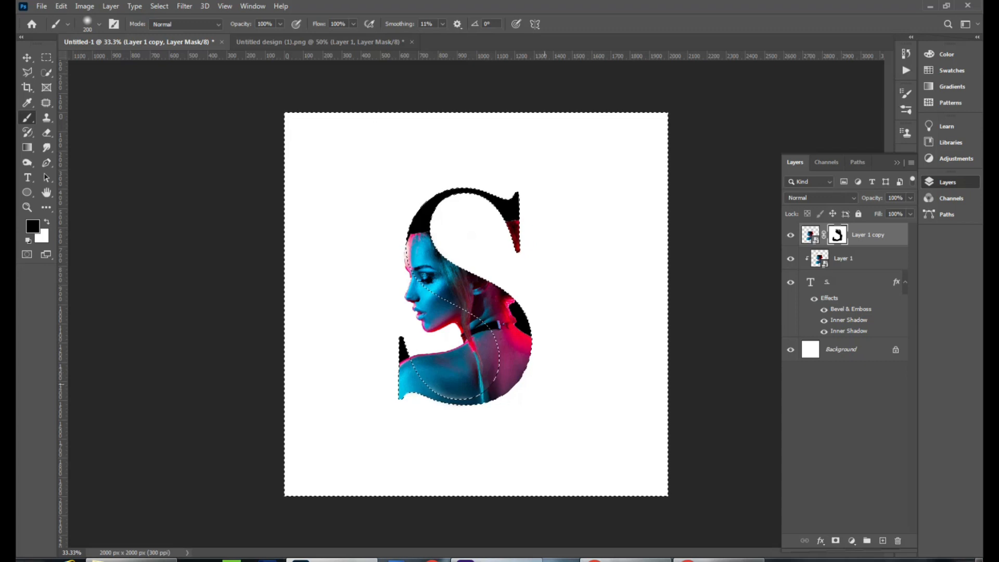
key("ctrl+d")
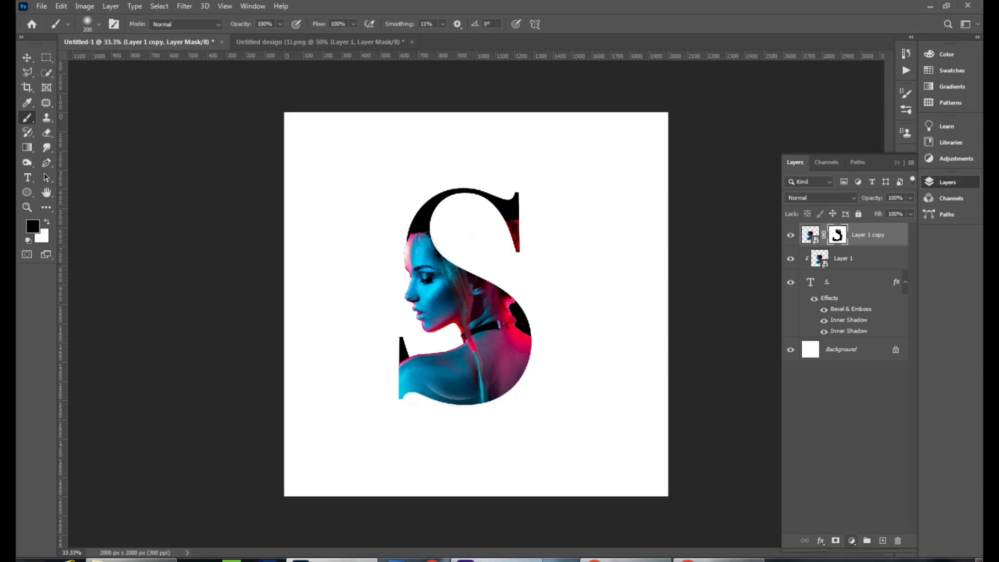
Step: Add a new top layer and fill it with a diagonal black-to-white gradient from the top-left corner
left_click(867, 541)
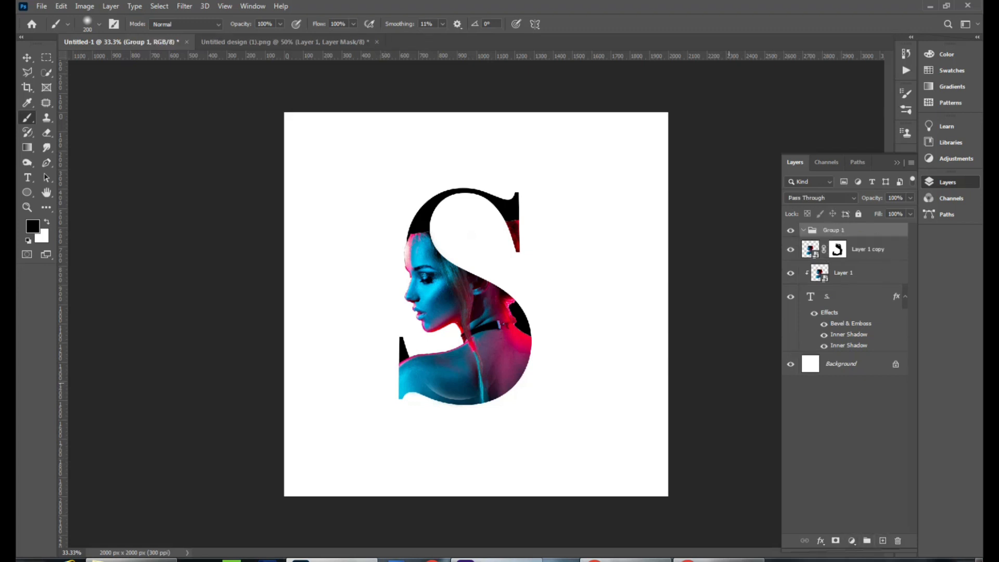
key("ctrl+z")
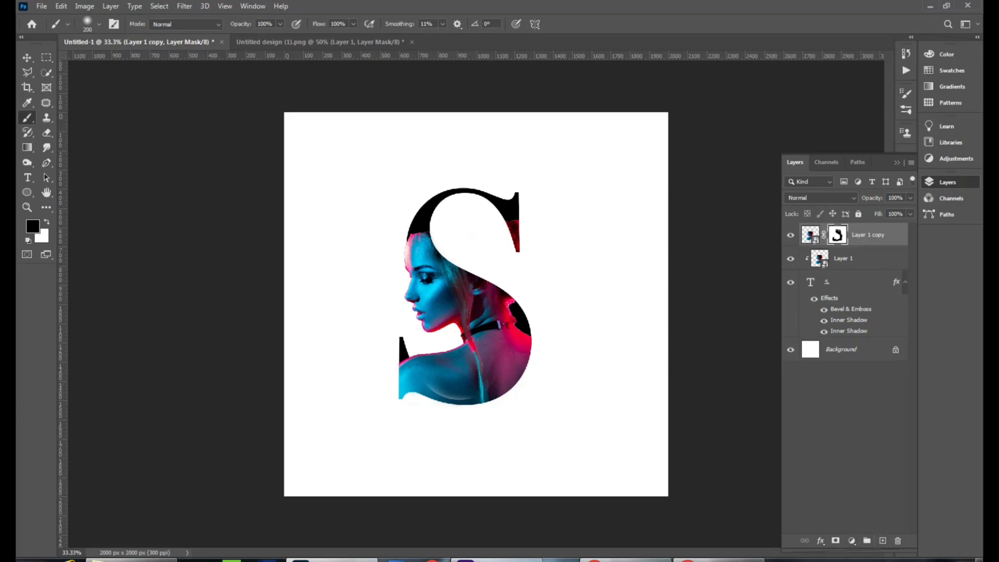
left_click(882, 541)
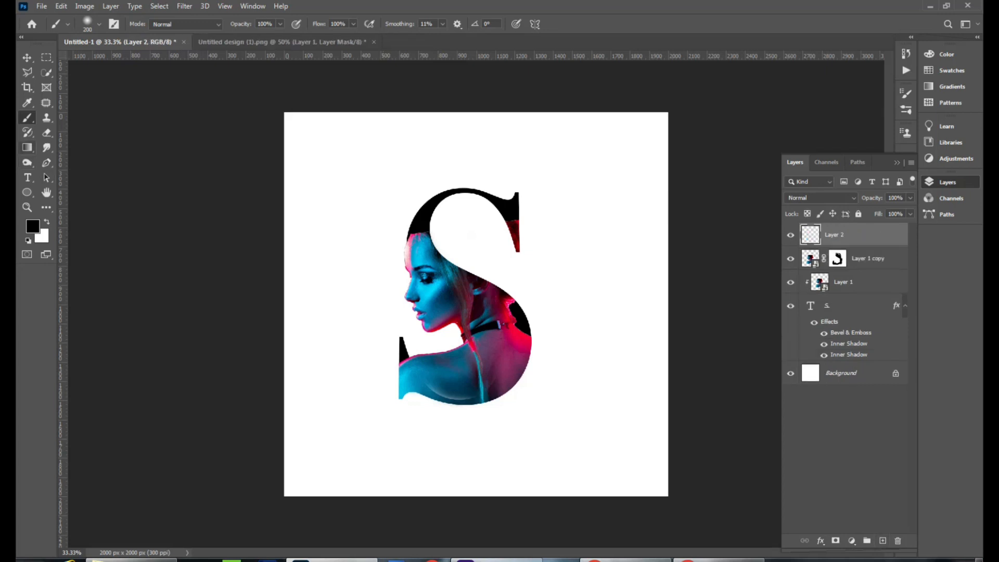
key("g")
left_click_drag(326, 142, 583, 441)
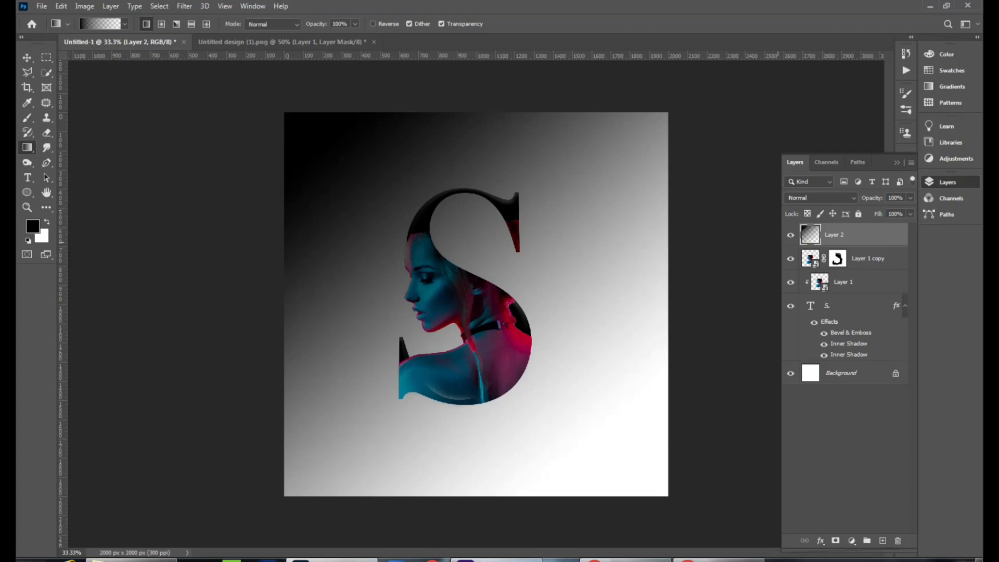
Step: Delete the top gradient layer
double_click(868, 235)
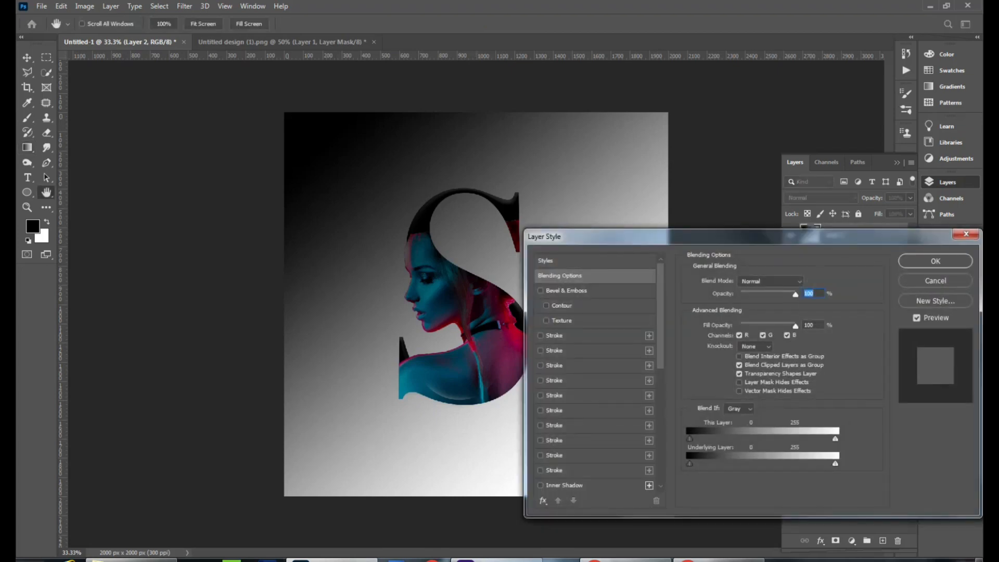
left_click(935, 261)
double_click(835, 235)
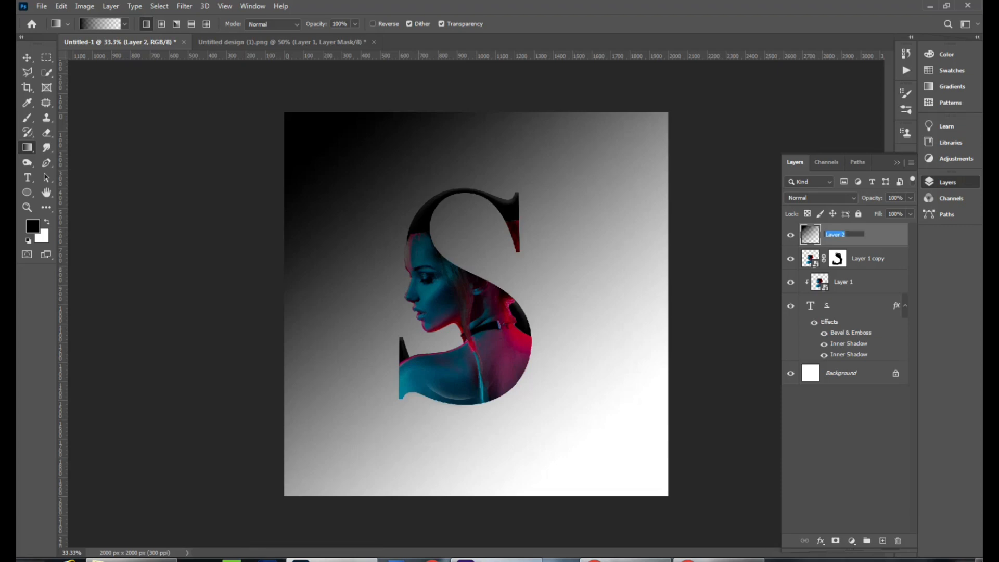
left_click_drag(833, 235, 898, 540)
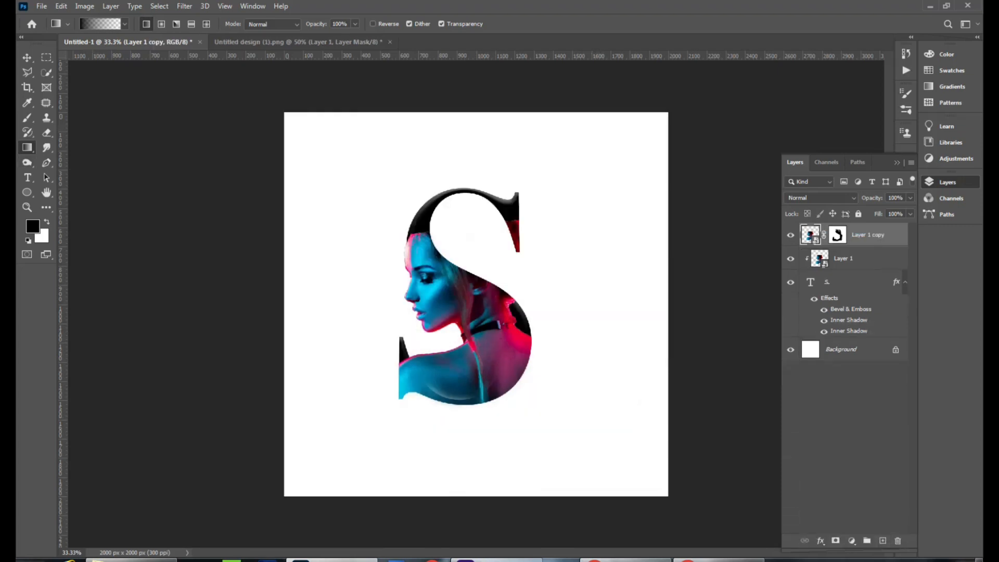
Step: Fill the Background with a horizontal black-to-white gradient and convert it to a regular layer
left_click(854, 349)
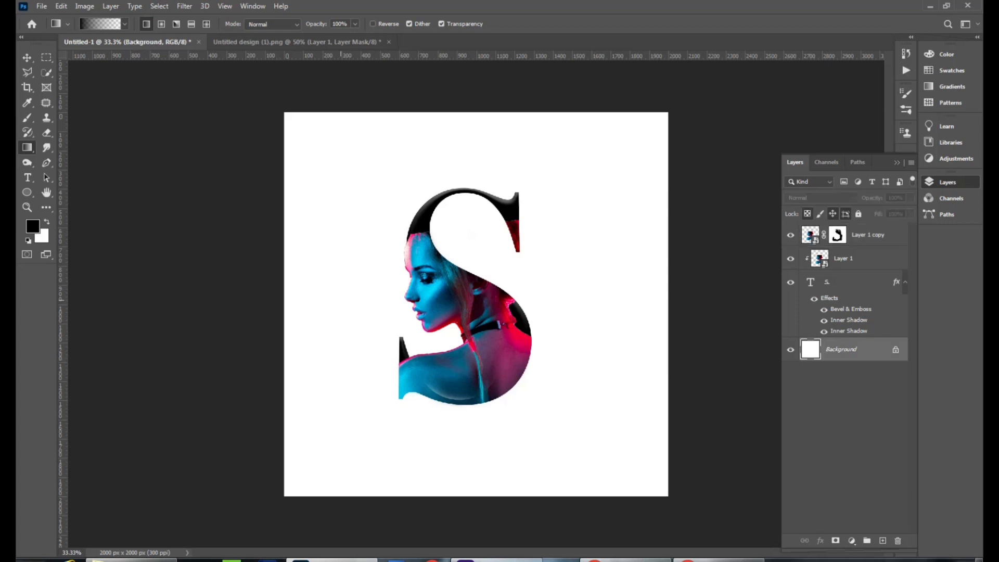
left_click_drag(333, 307, 631, 320)
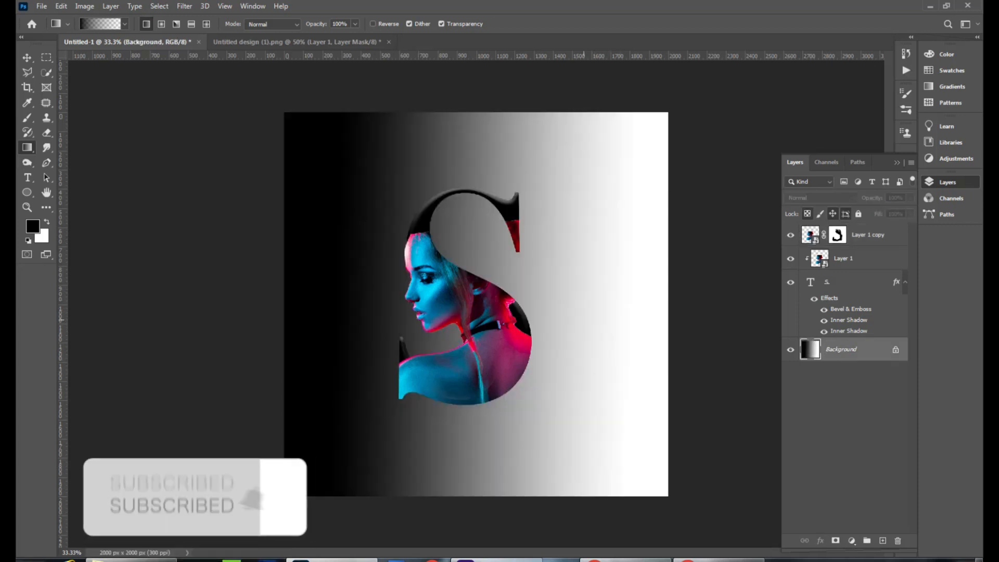
double_click(853, 350)
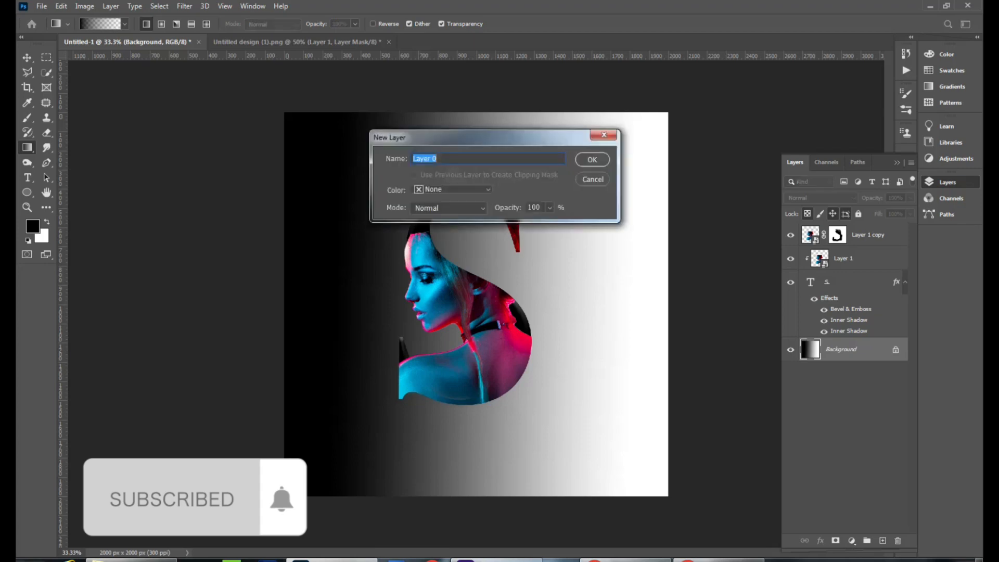
left_click(593, 179)
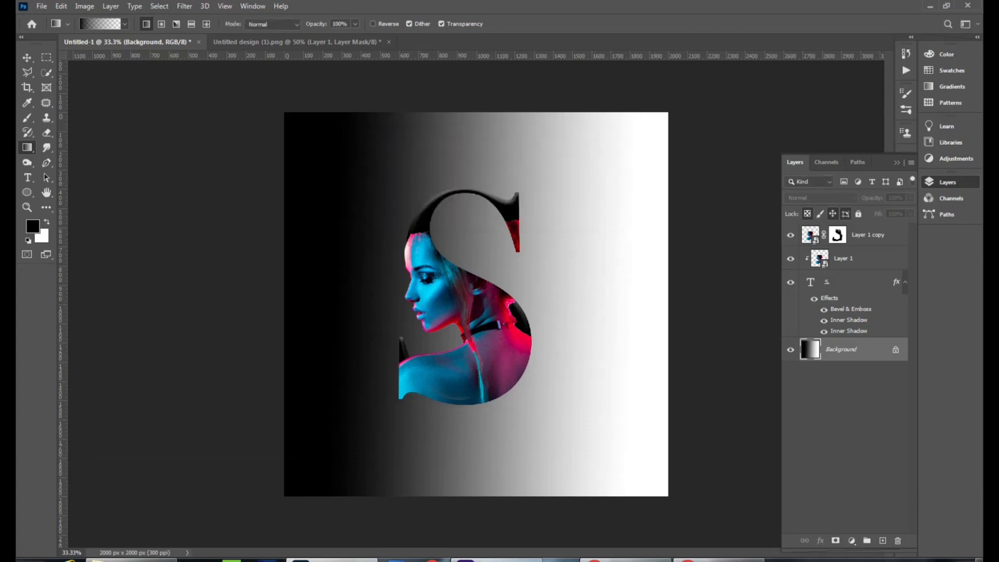
double_click(813, 349, "alt")
key("ctrl+0")
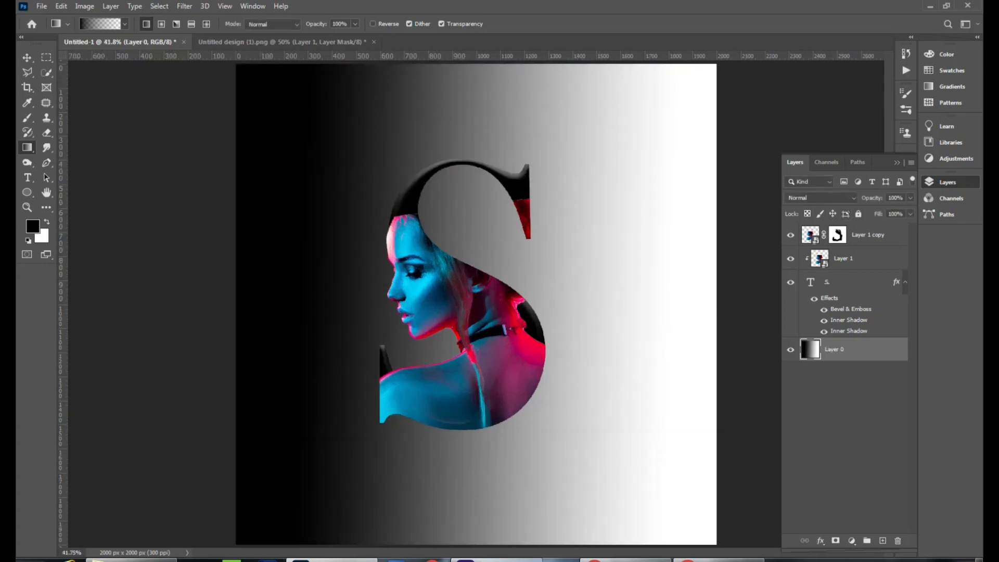
Step: Undo the layer conversion and the horizontal background gradient
double_click(866, 350)
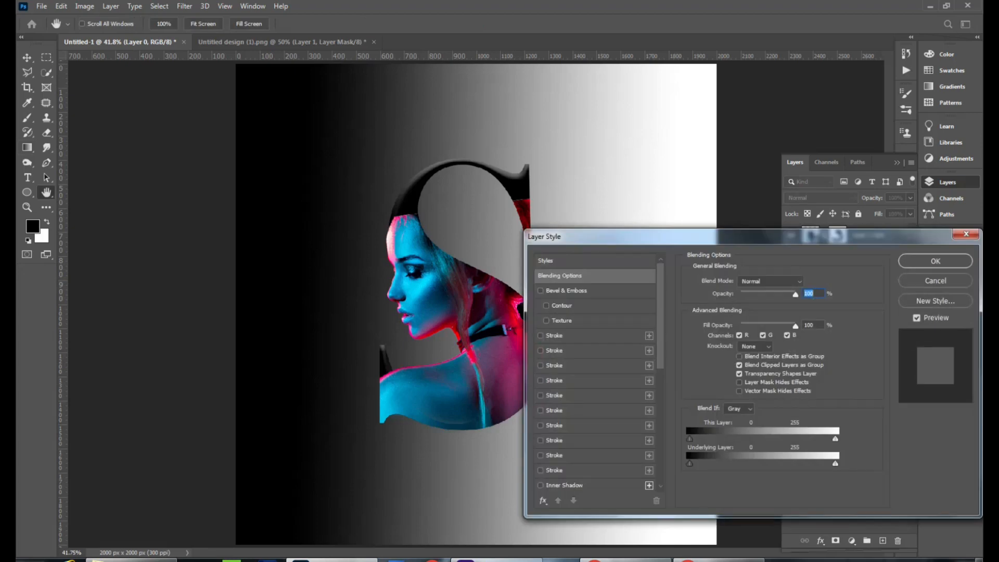
key("Escape")
key("ctrl+z")
key("ctrl+z")
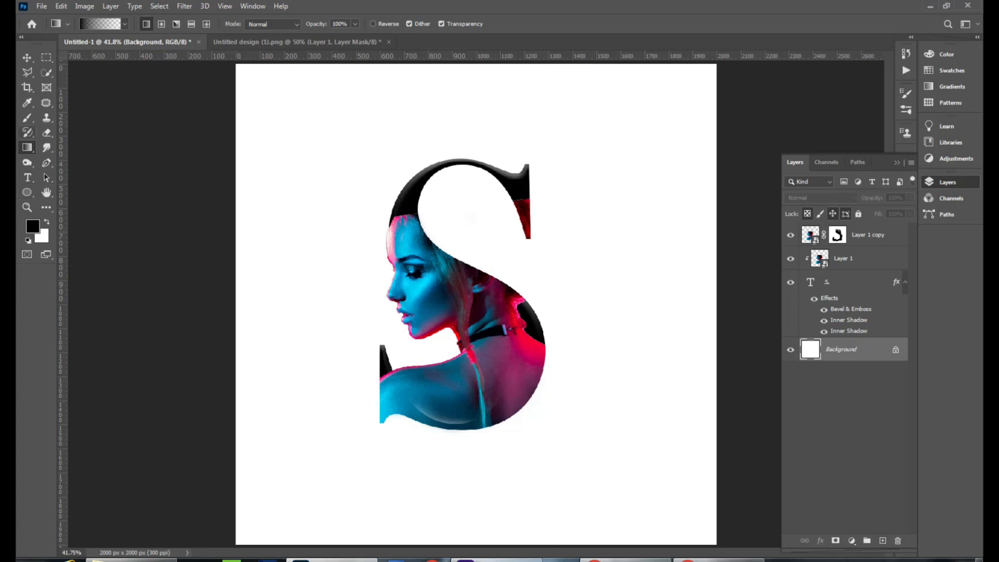
Step: Apply a diagonal black-to-white gradient to the Background, starting from the top-left
left_click(125, 24)
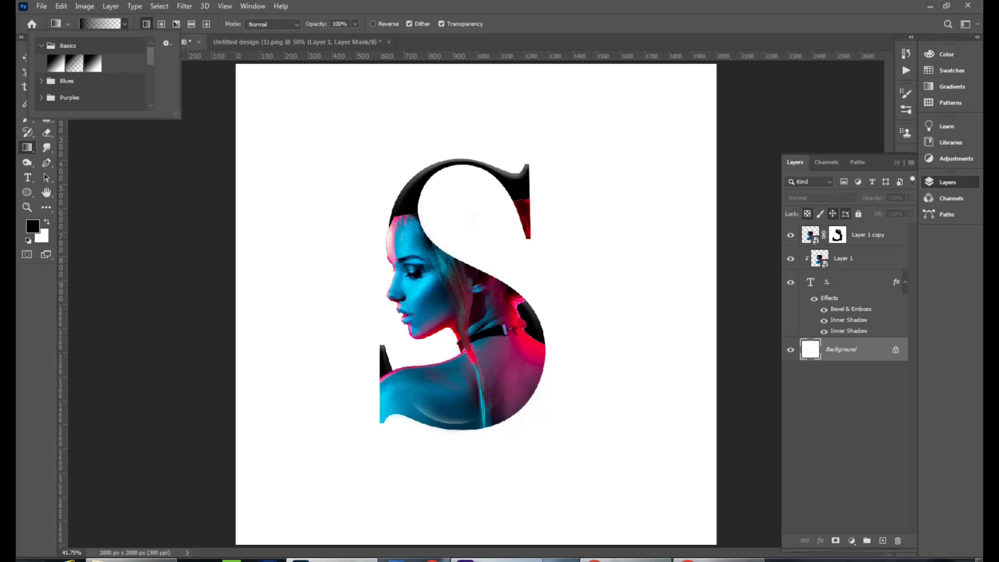
left_click(57, 64)
left_click_drag(367, 262, 573, 475)
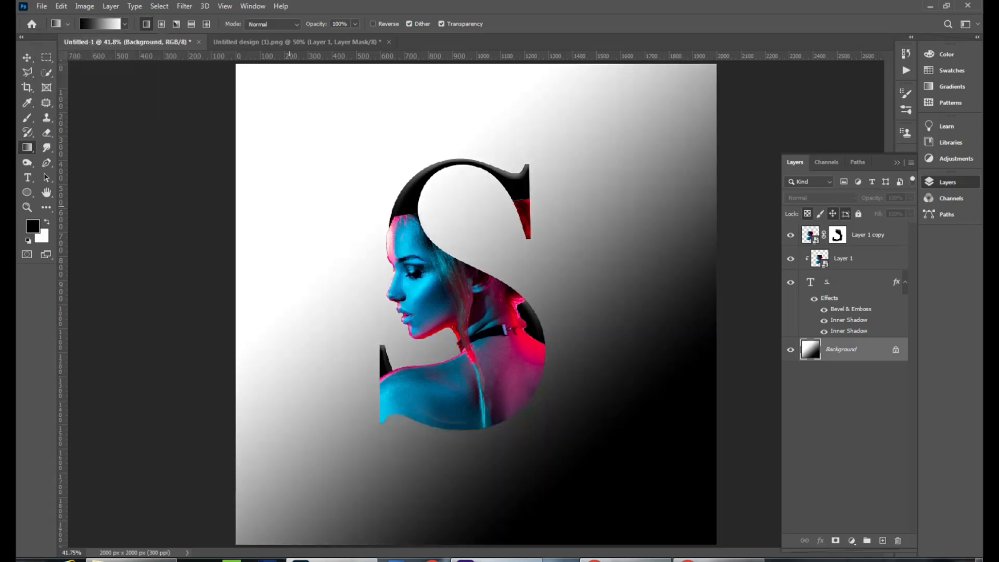
left_click_drag(288, 204, 445, 374)
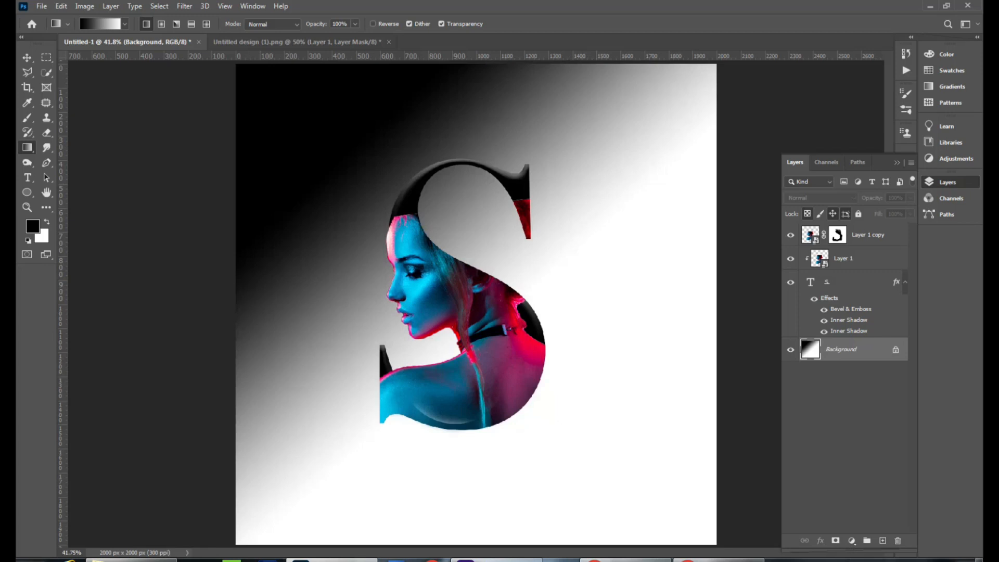
Step: Undo both diagonal gradient fills on the Background
double_click(842, 350)
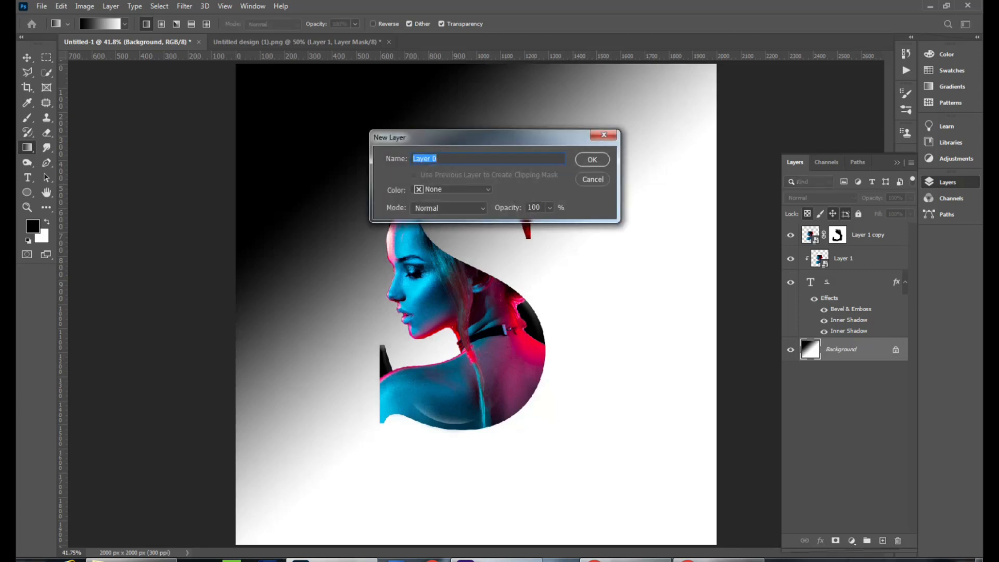
left_click(593, 179)
double_click(842, 350)
left_click(593, 179)
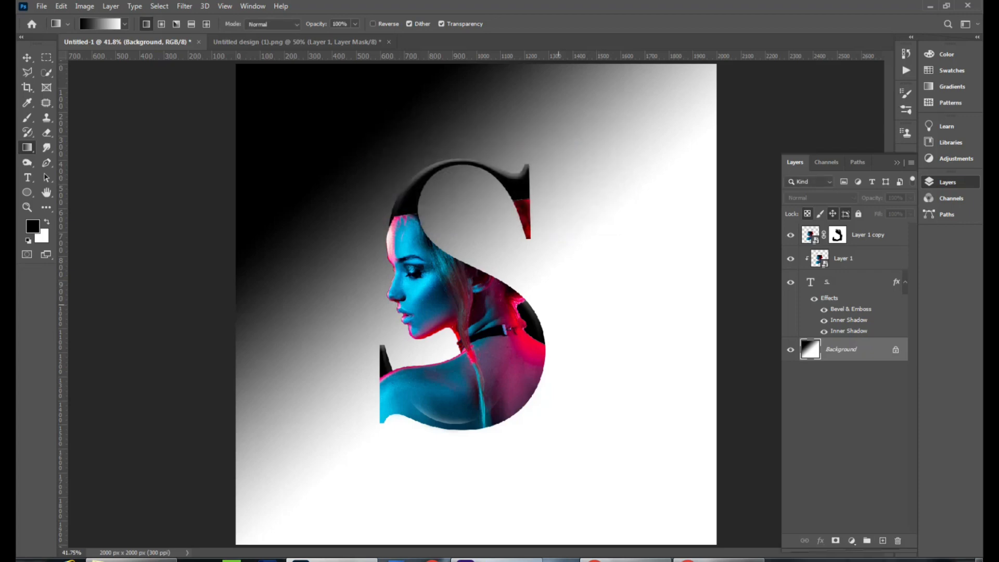
key("ctrl+z")
key("ctrl+z")
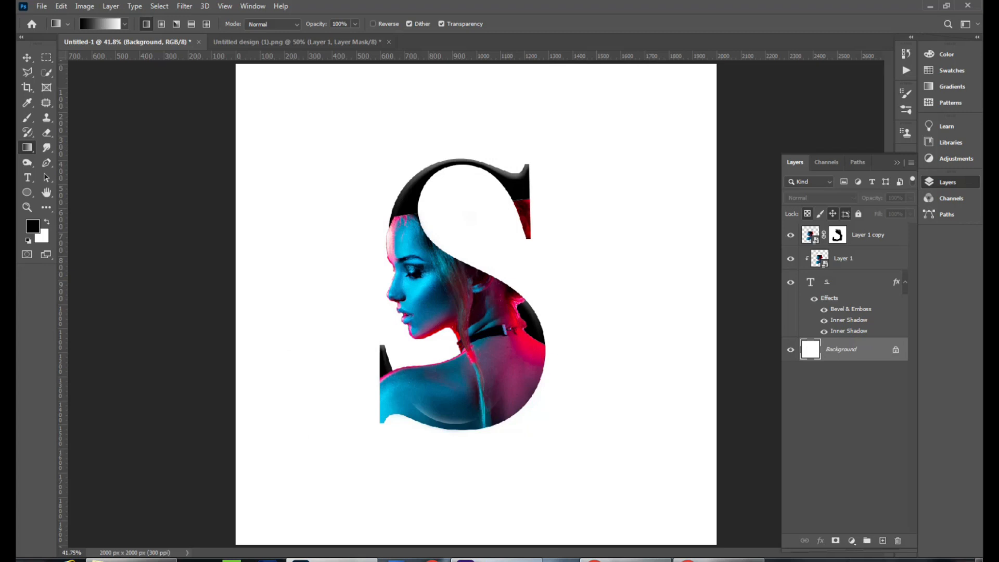
Step: Add a new empty layer above the Background, then delete it
left_click(883, 541)
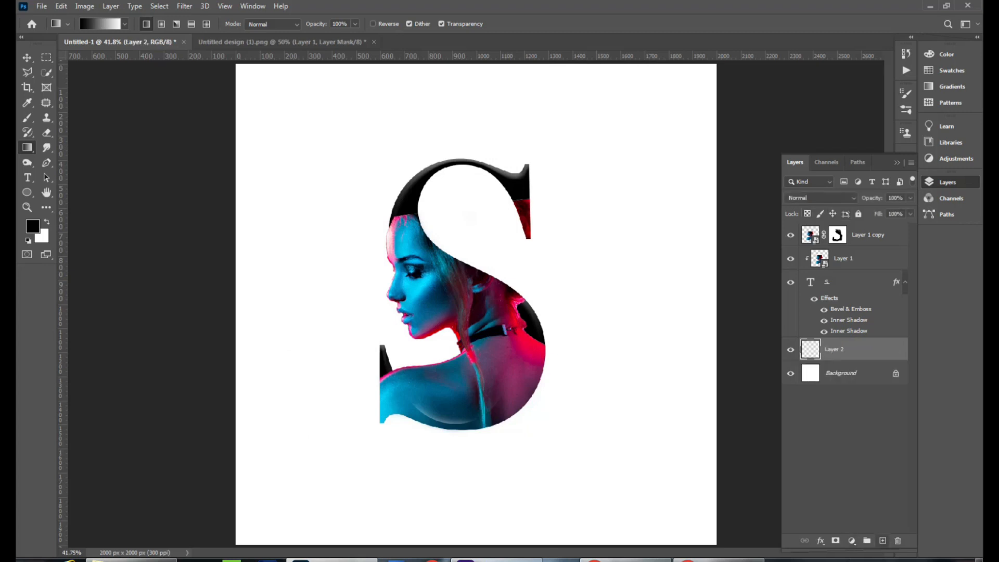
key("Delete")
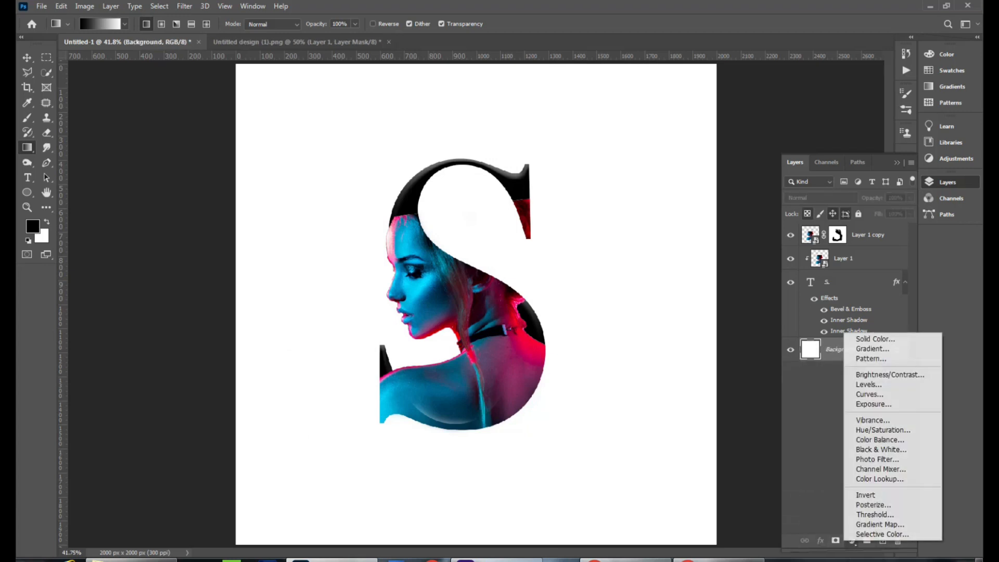
Step: Add a Gradient Fill adjustment layer above the Background using the black-to-white preset
left_click(852, 541)
left_click(873, 348)
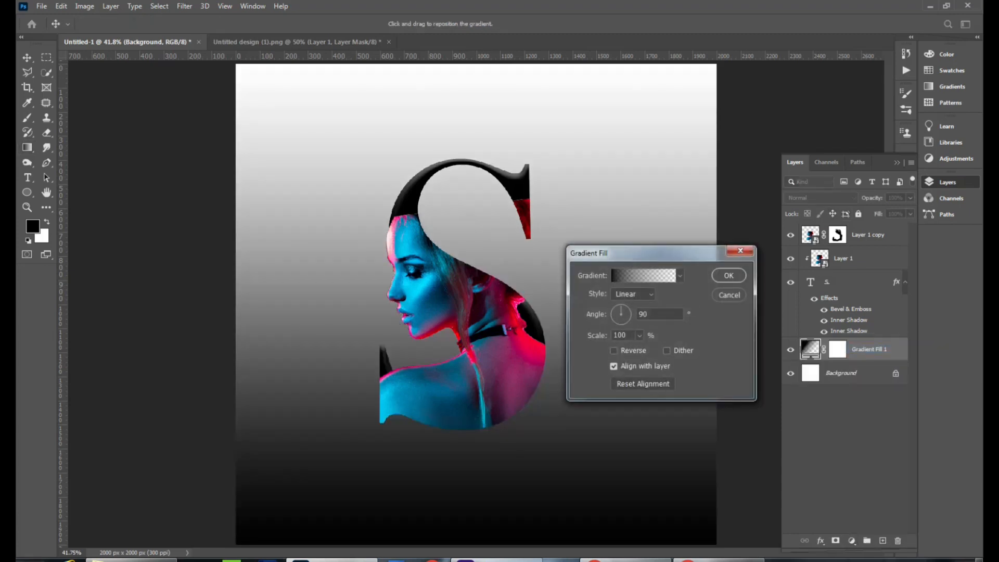
left_click(679, 276)
double_click(599, 317)
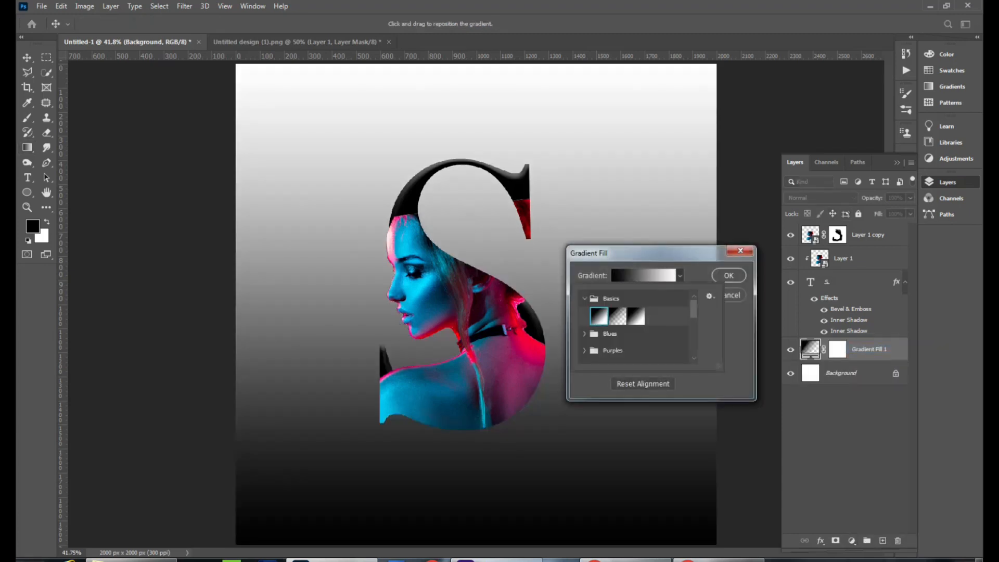
Step: Edit the gradient: sample dark blue from the portrait for the left stop and magenta for the right stop
left_click(643, 276)
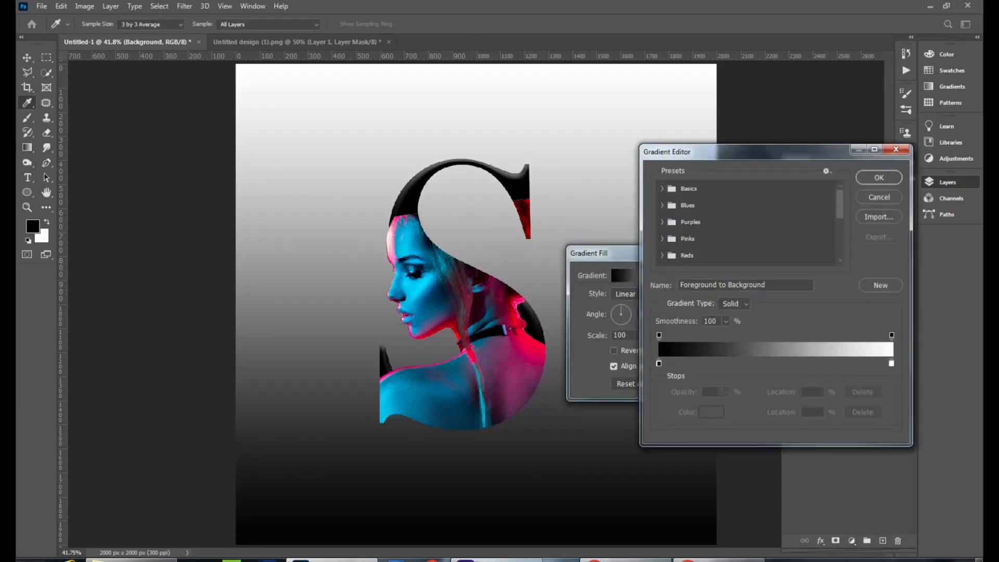
left_click(658, 363)
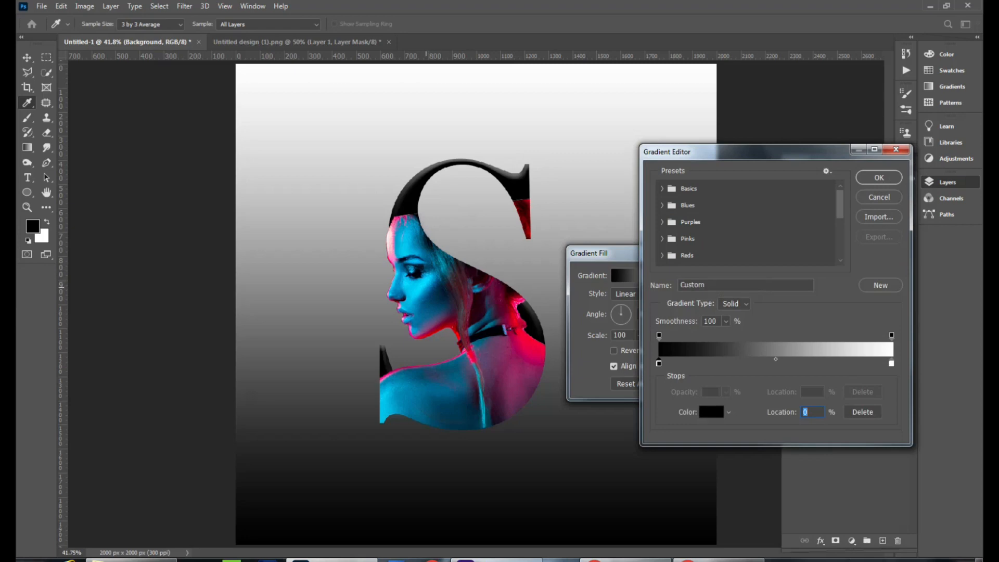
left_click(426, 287)
left_click(436, 291)
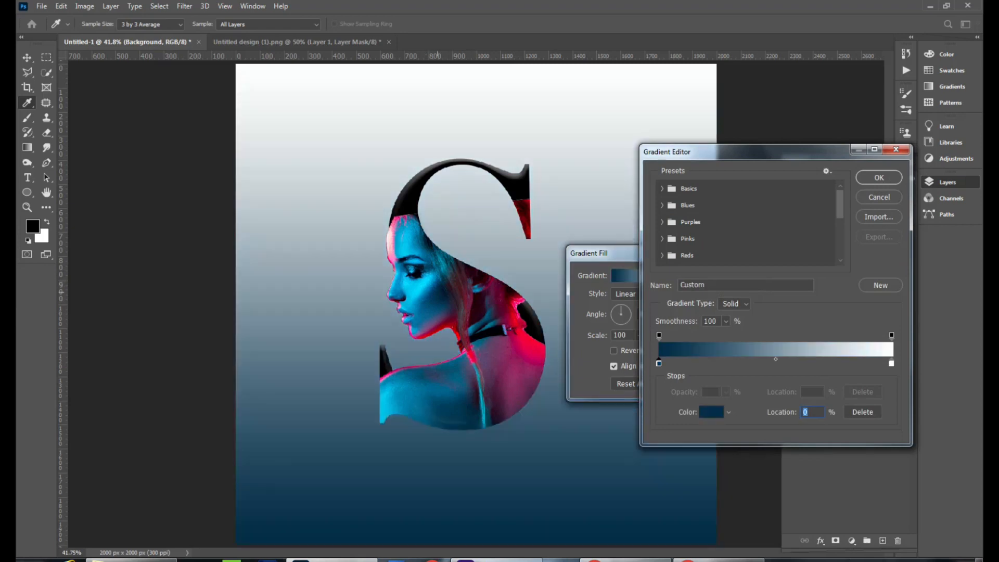
left_click(892, 363)
left_click(526, 367)
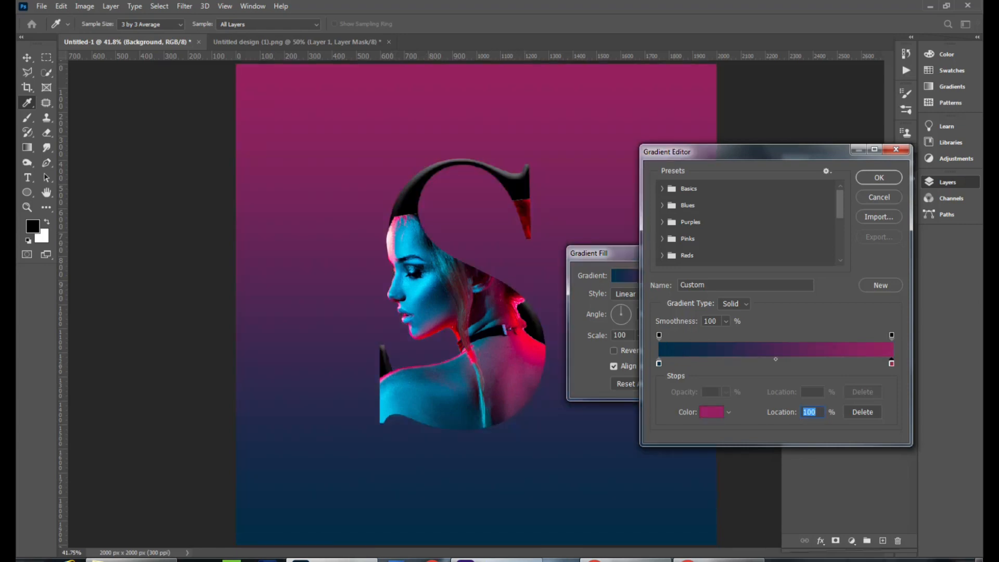
Step: Add a magenta color stop at 52% location and confirm the gradient editor
left_click(719, 363)
left_click_drag(718, 363, 780, 363)
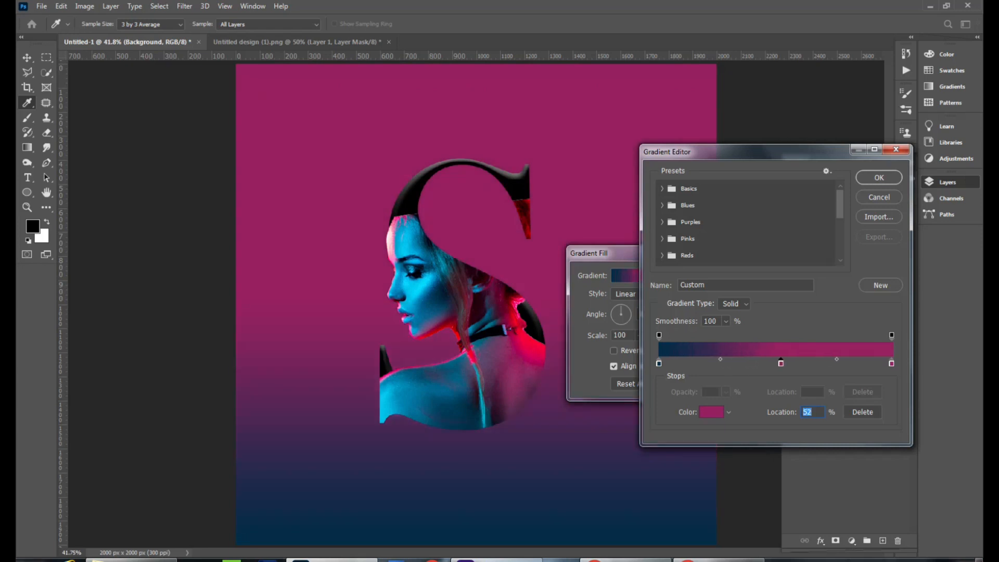
key("Return")
Step: Set the gradient fill style to Radial and confirm the Gradient Fill dialog
left_click(633, 294)
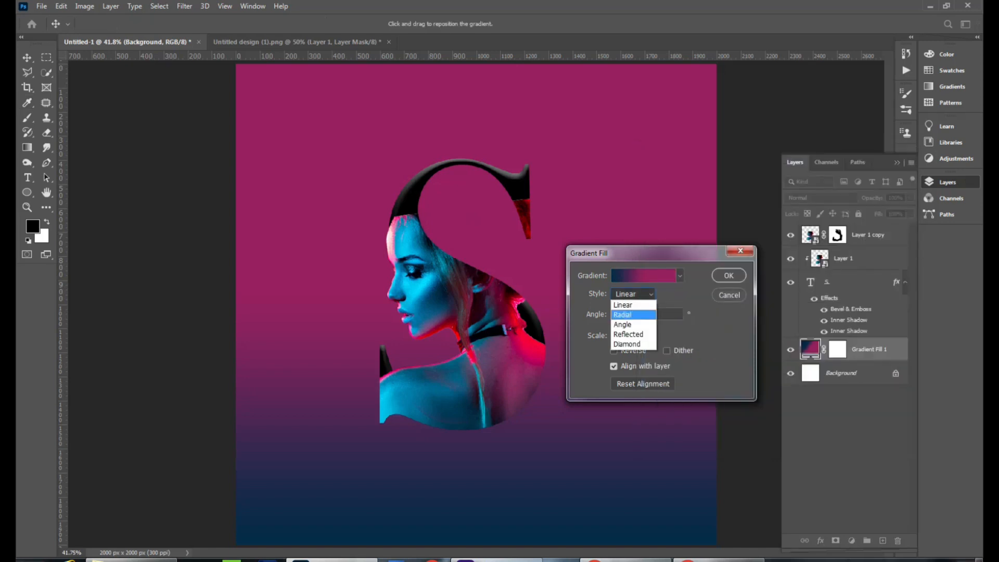
left_click(627, 313)
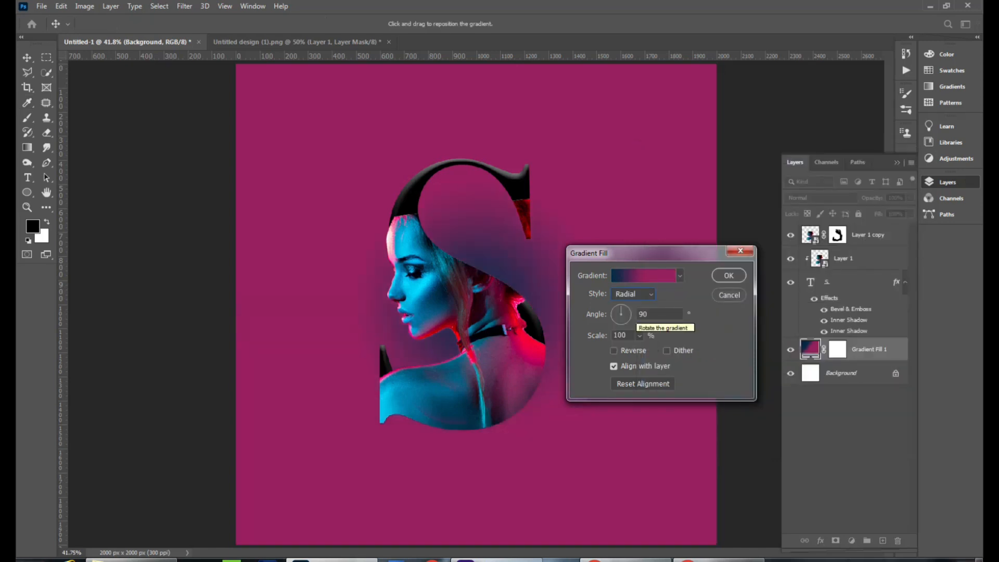
left_click(728, 275)
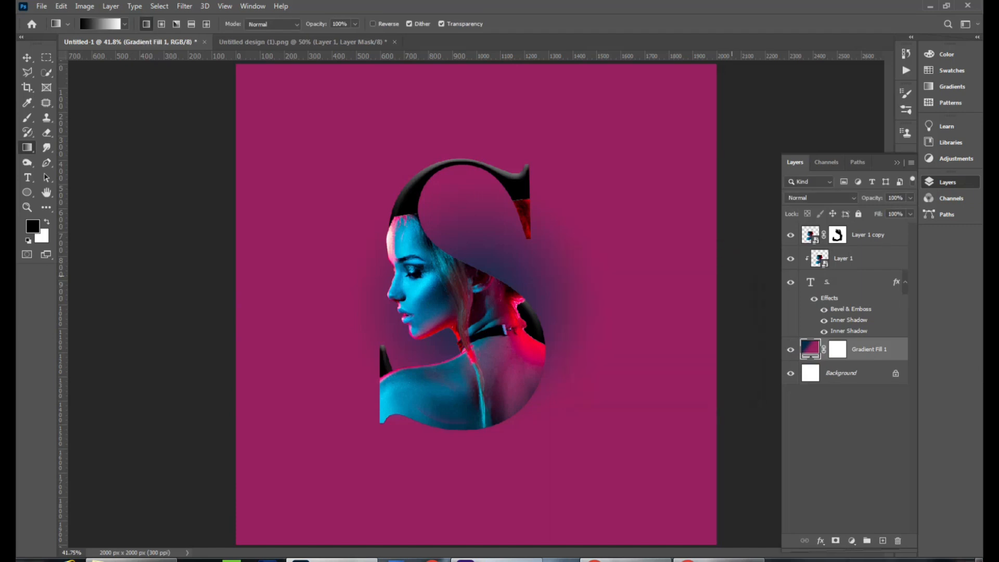
key("ctrl+minus")
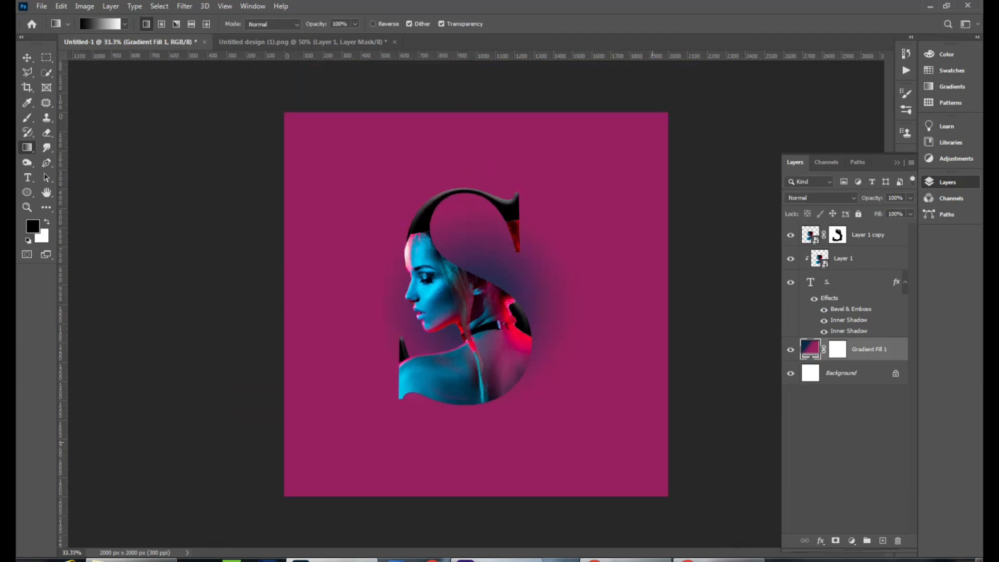